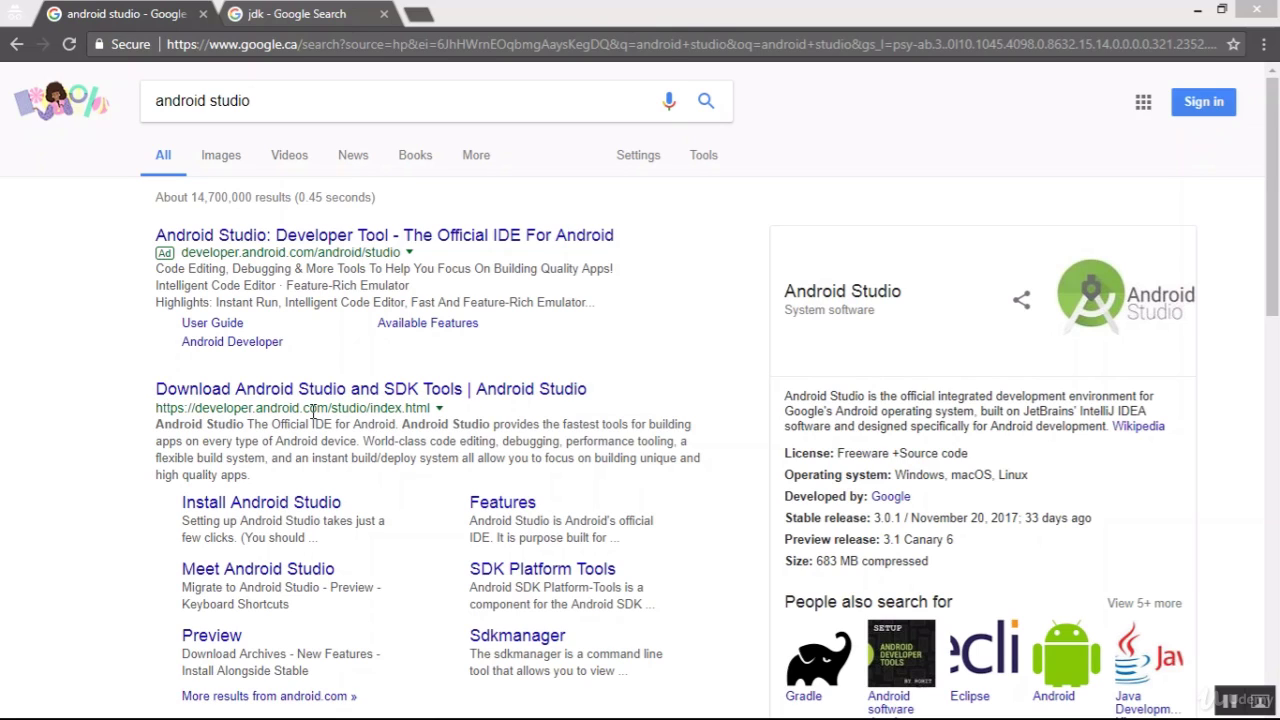
Open the official Android Studio and SDK Tools download page from the search results
click(338, 396)
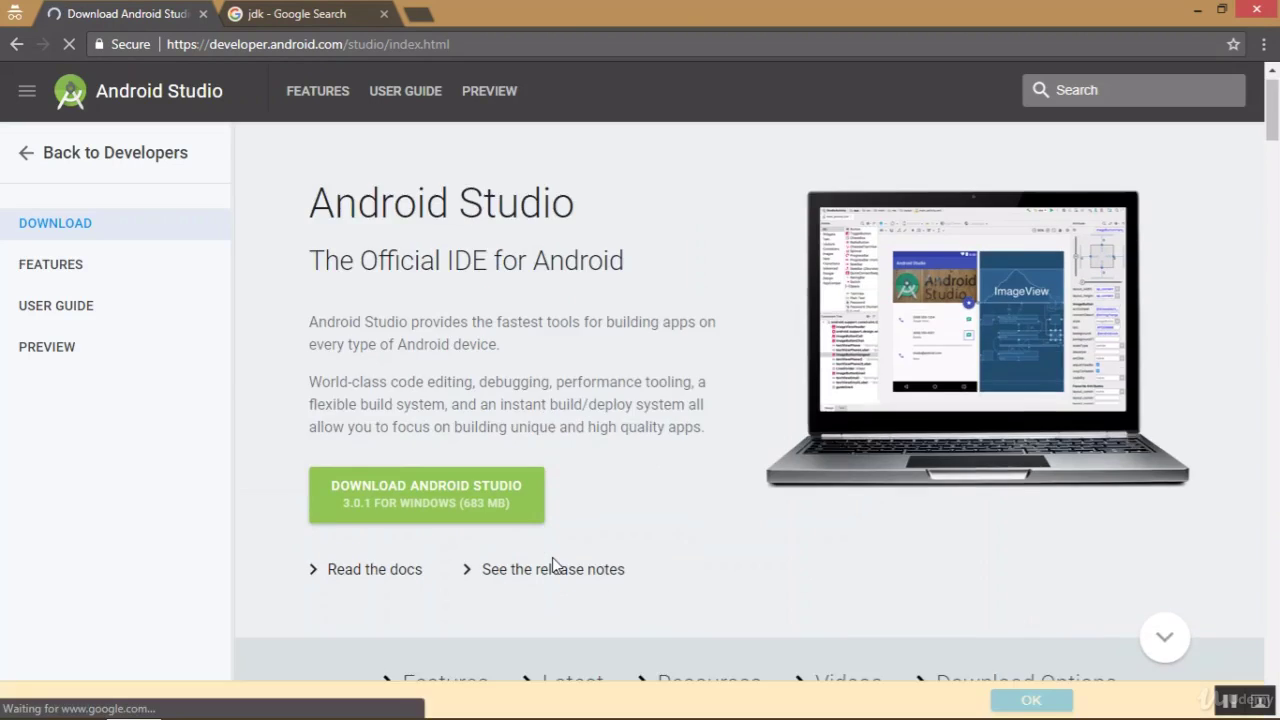
scroll(556, 565, down, 1)
scroll(555, 566, up, 1)
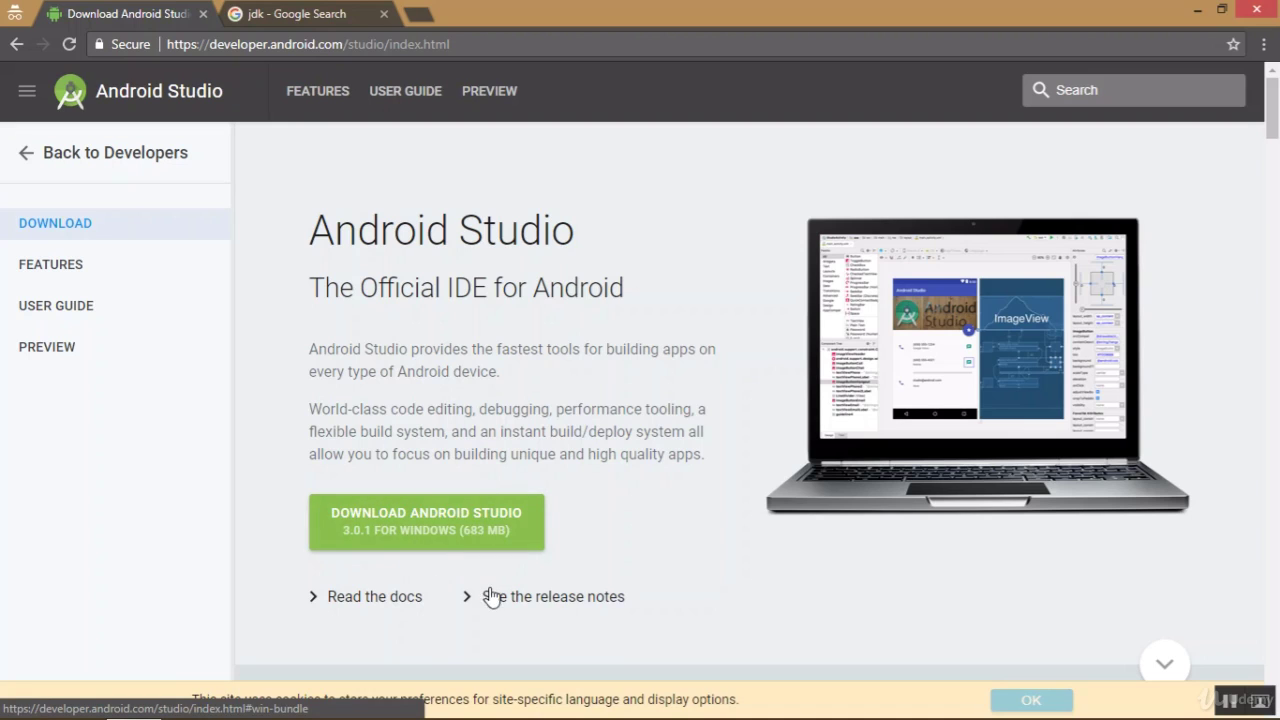
Agree to the Android Studio terms and conditions and start the download for Windows
click(447, 531)
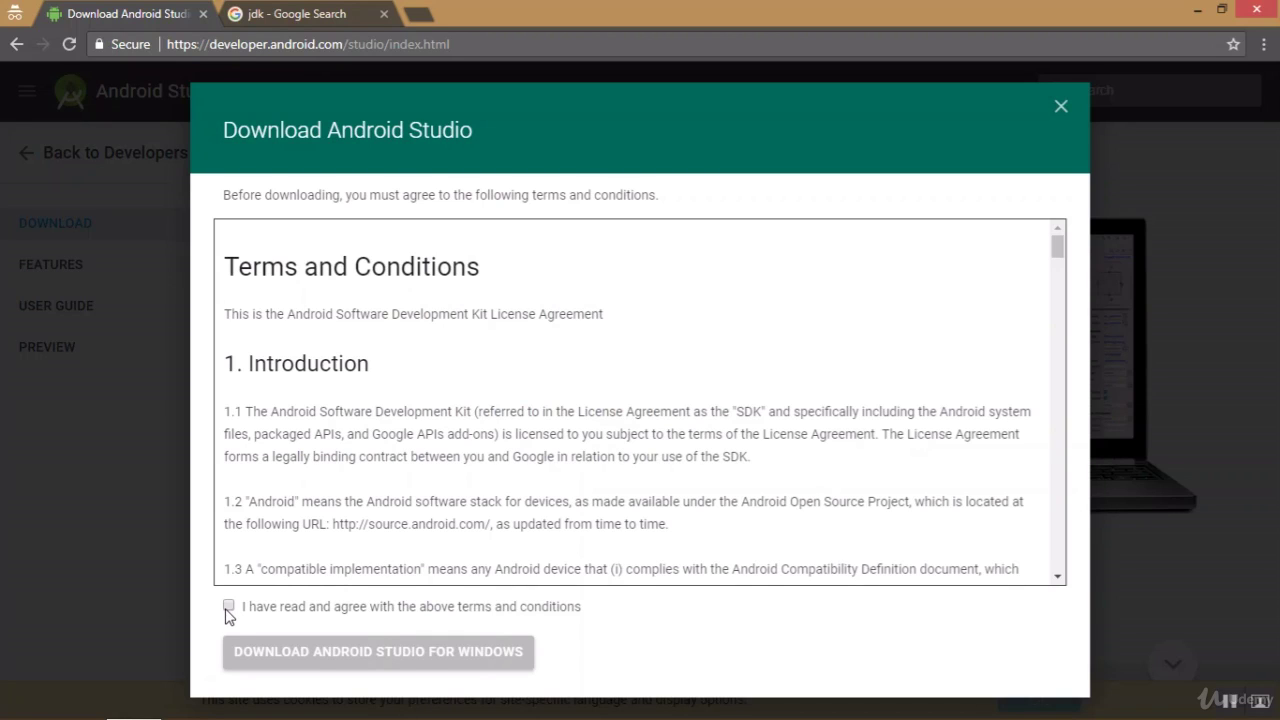
click(229, 607)
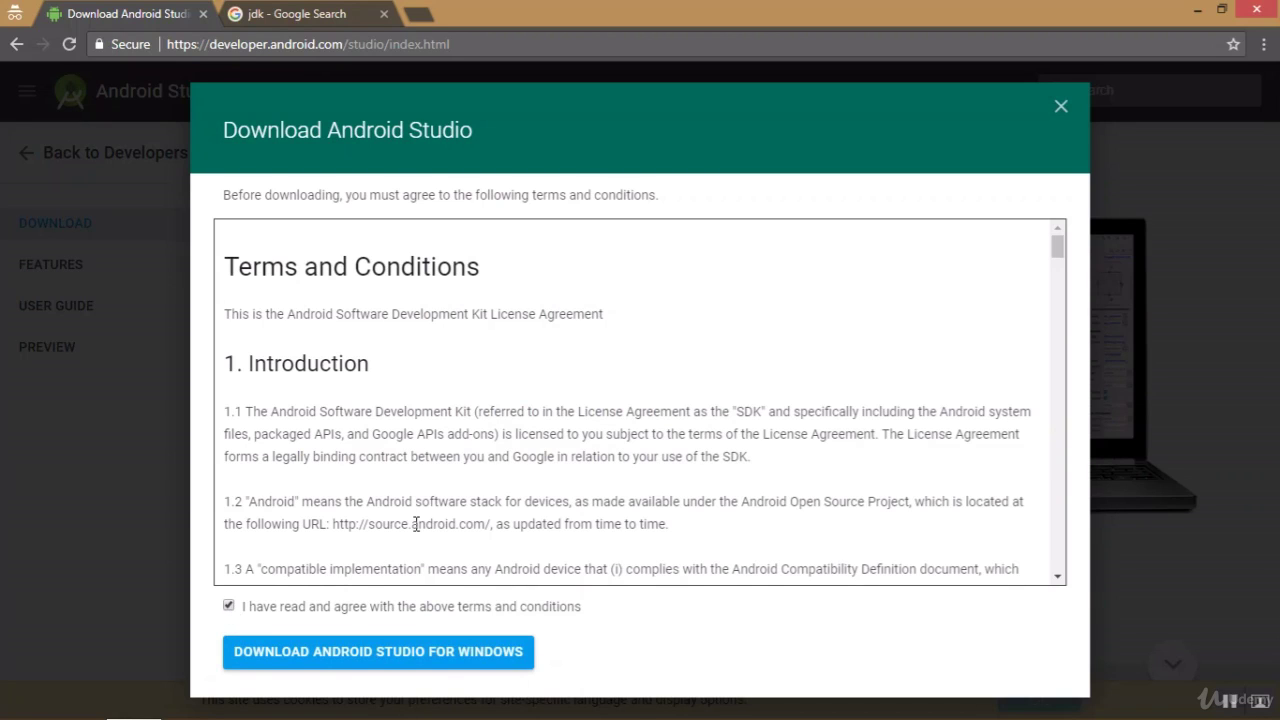
drag(1057, 248, 1086, 551)
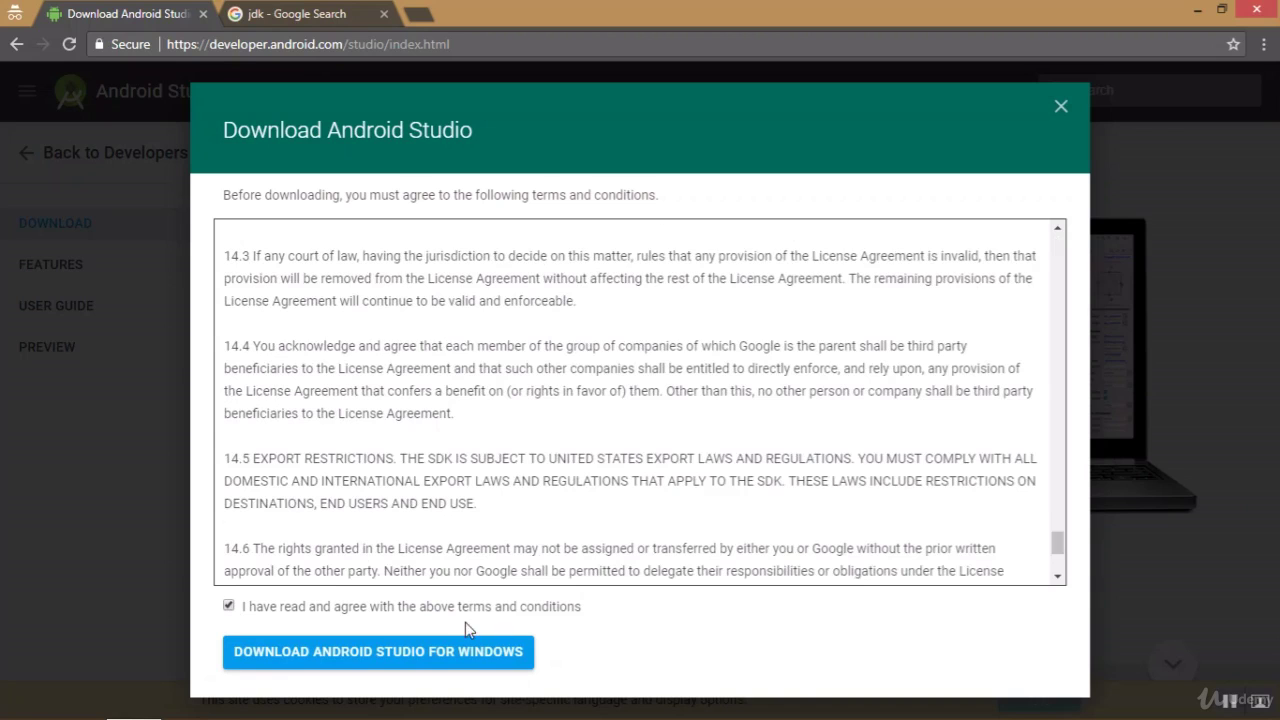
click(325, 662)
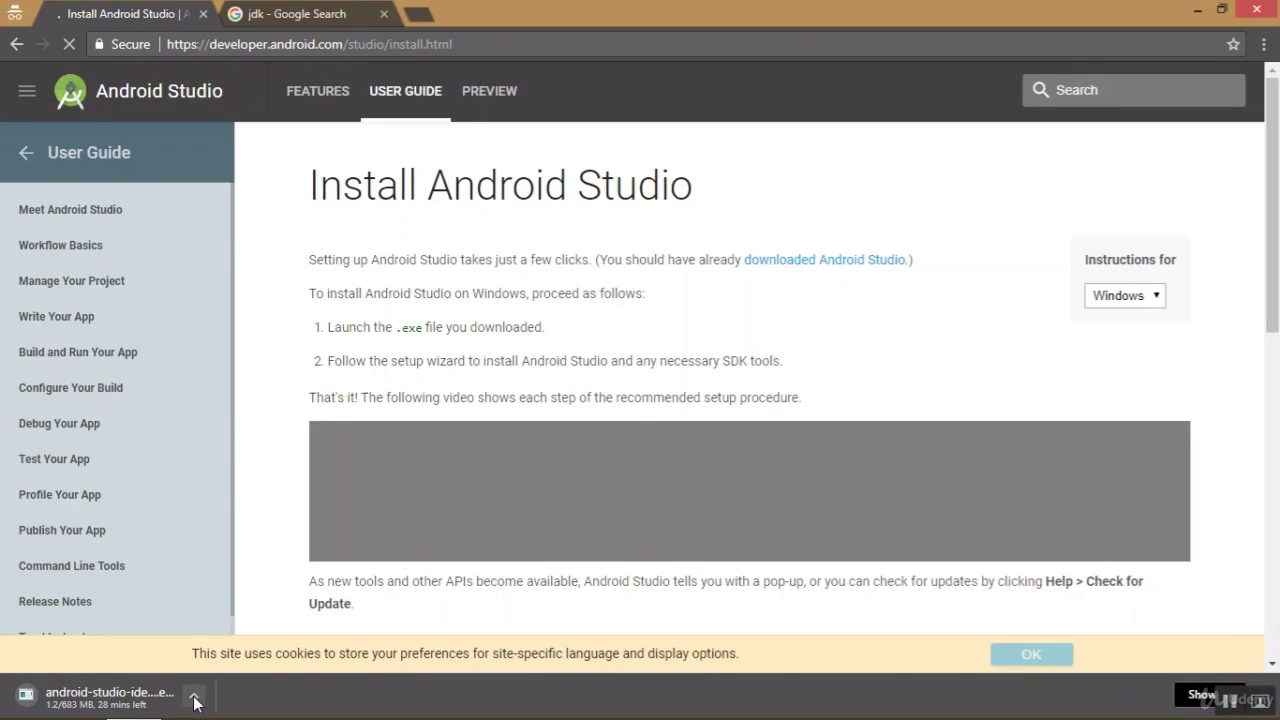
Cancel the running download of the Android Studio installer
click(193, 694)
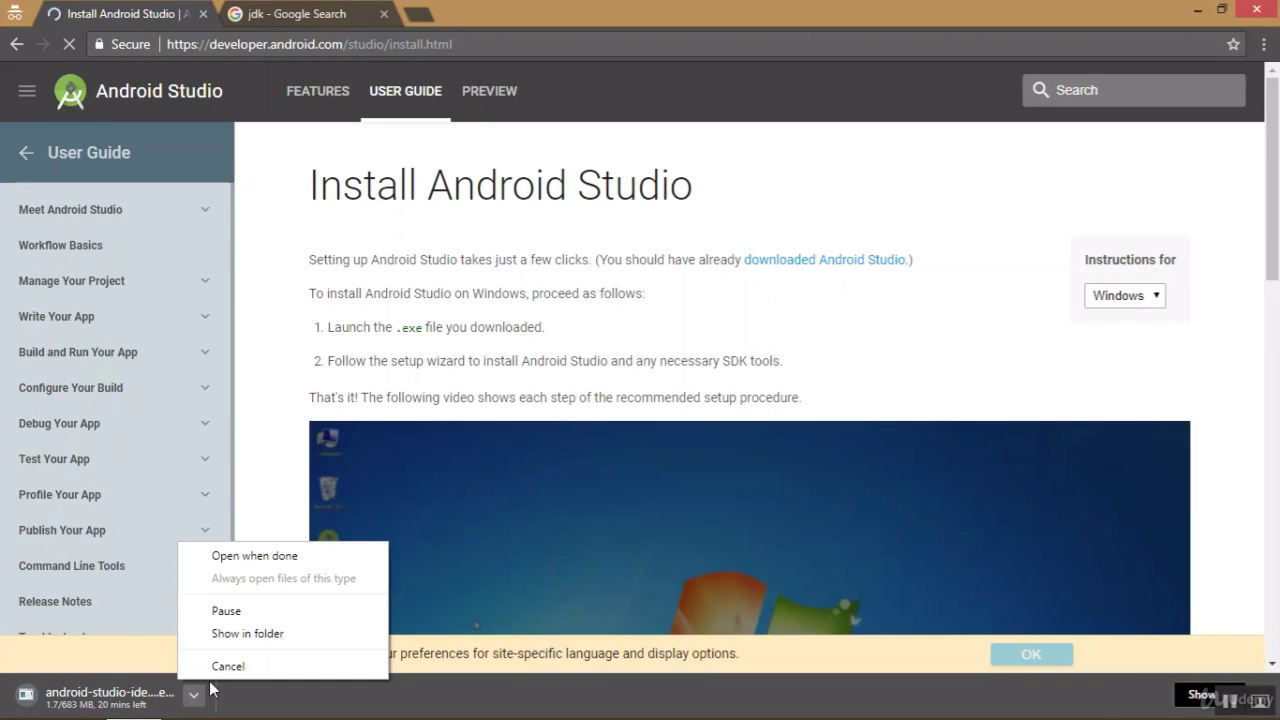
click(222, 666)
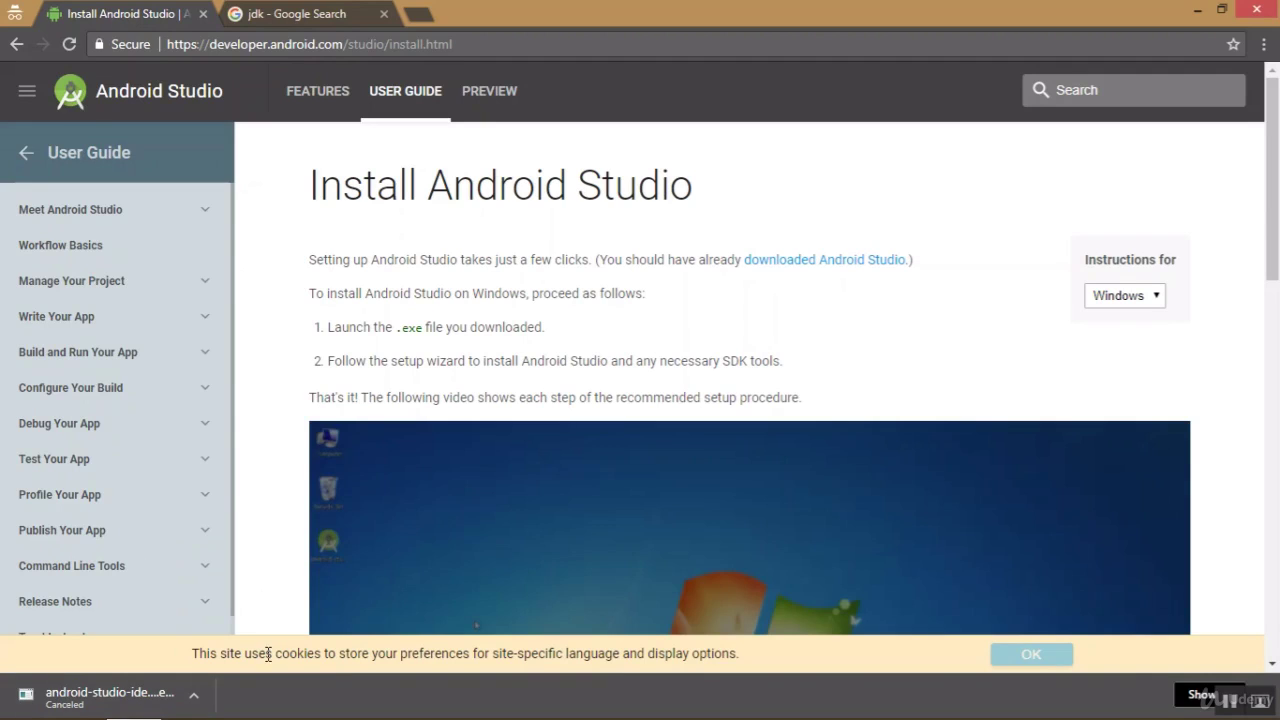
scroll(766, 399, down, 1)
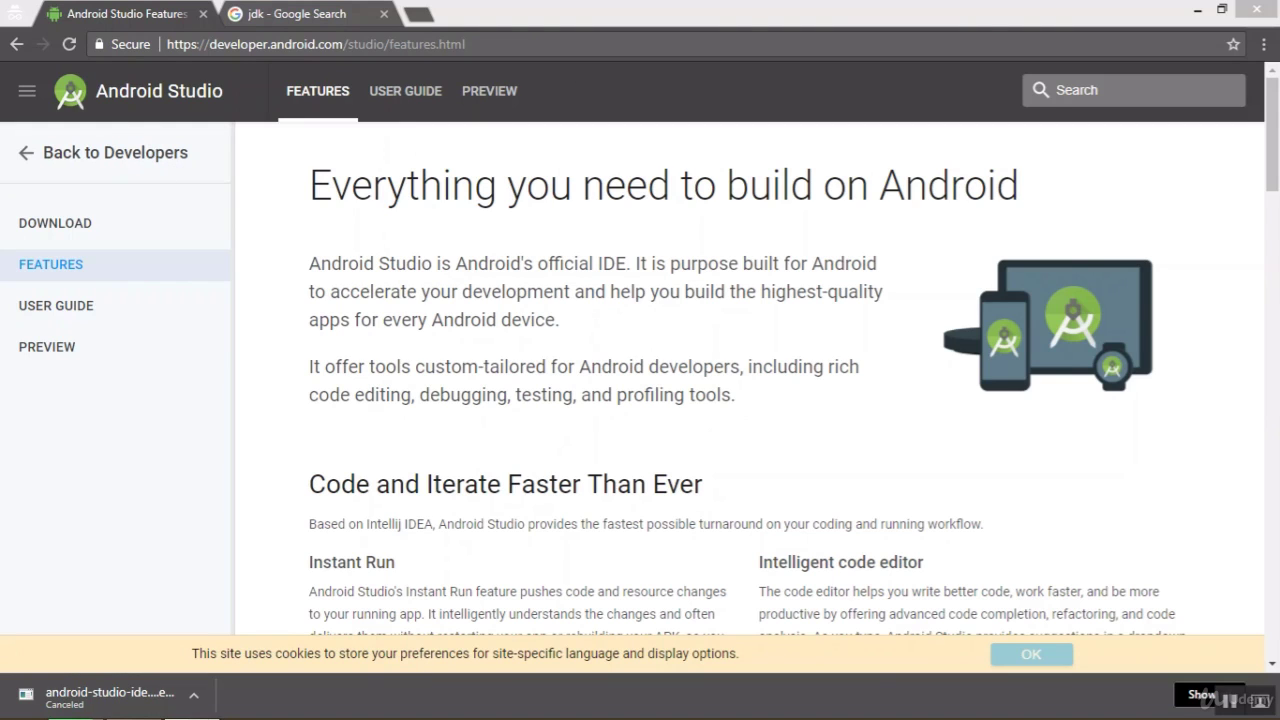
Shrink the browser window to reveal the desktop and select the Android Studio installer file there
mouse_move(183, 710)
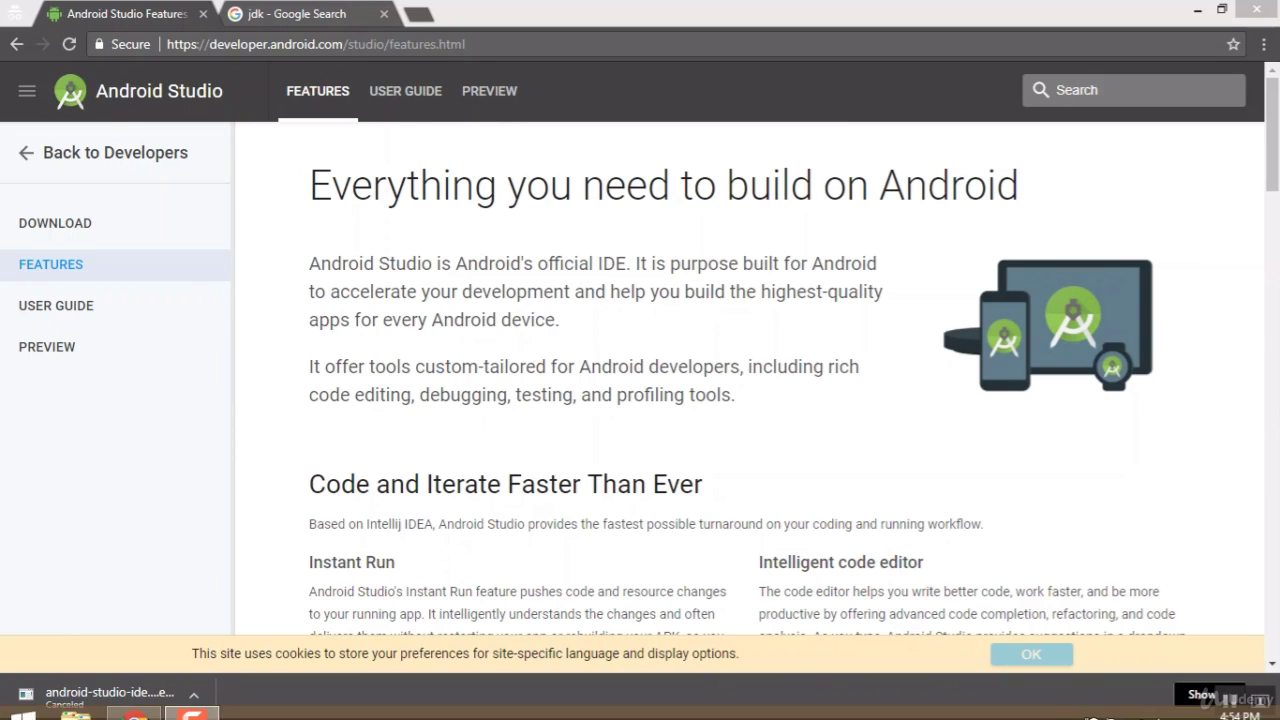
click(1224, 10)
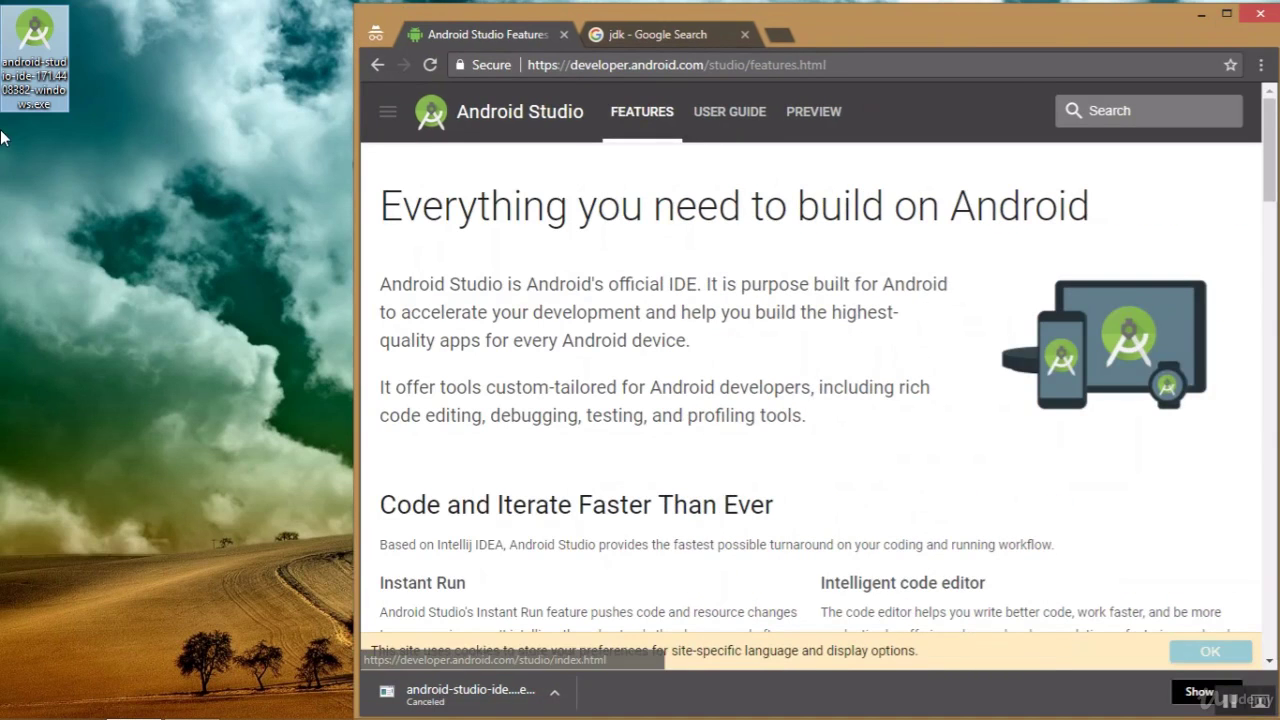
drag(27, 90, 57, 72)
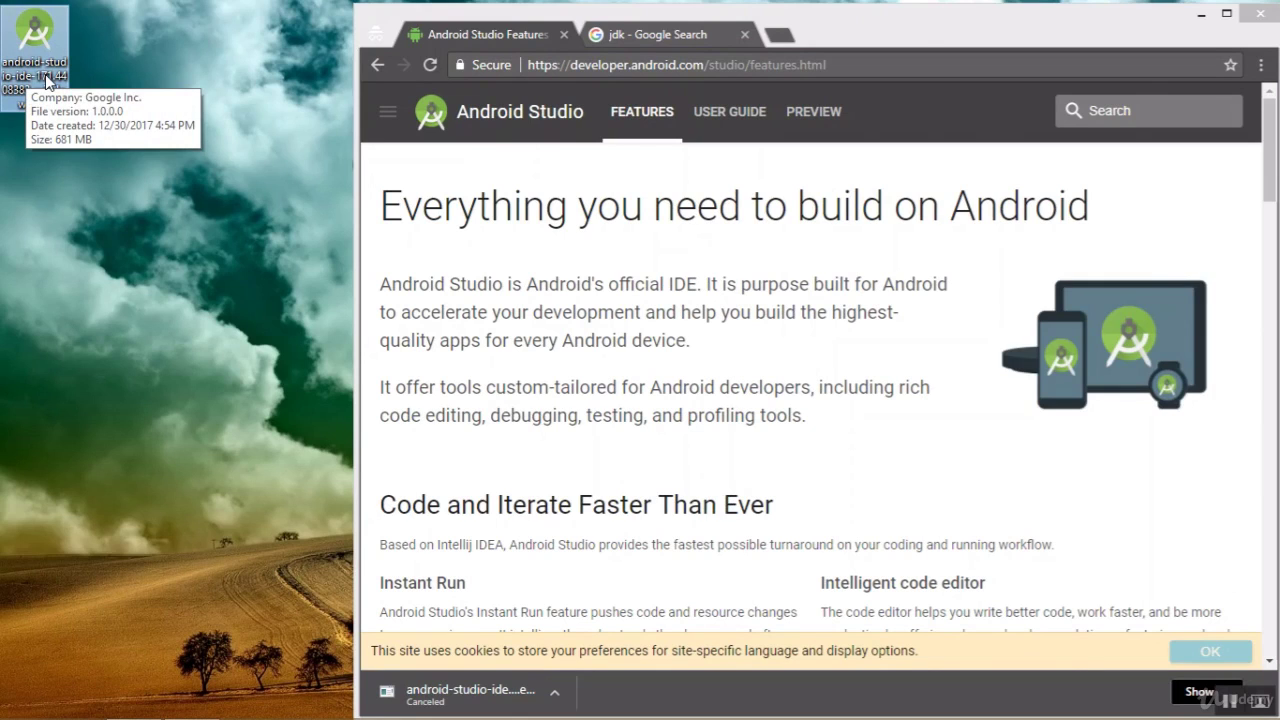
Switch to the jdk search results in a maximized window and open Oracle's Java SE Downloads page
click(631, 38)
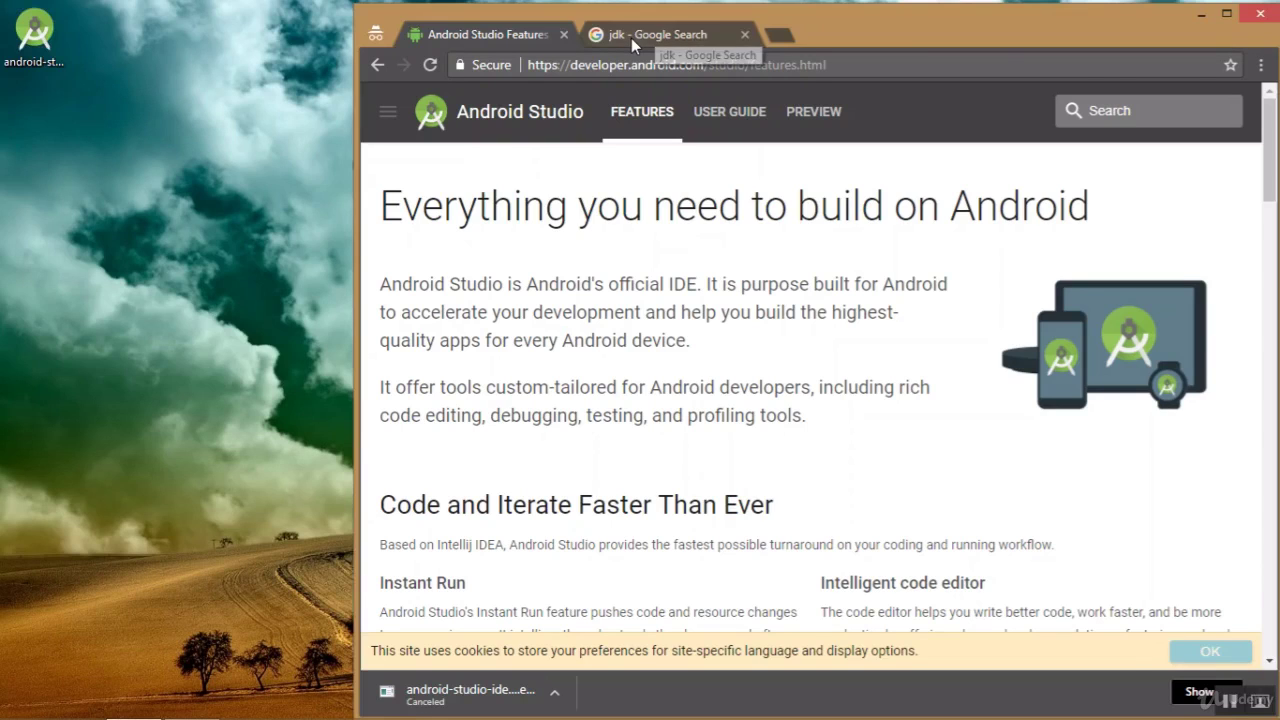
click(1226, 14)
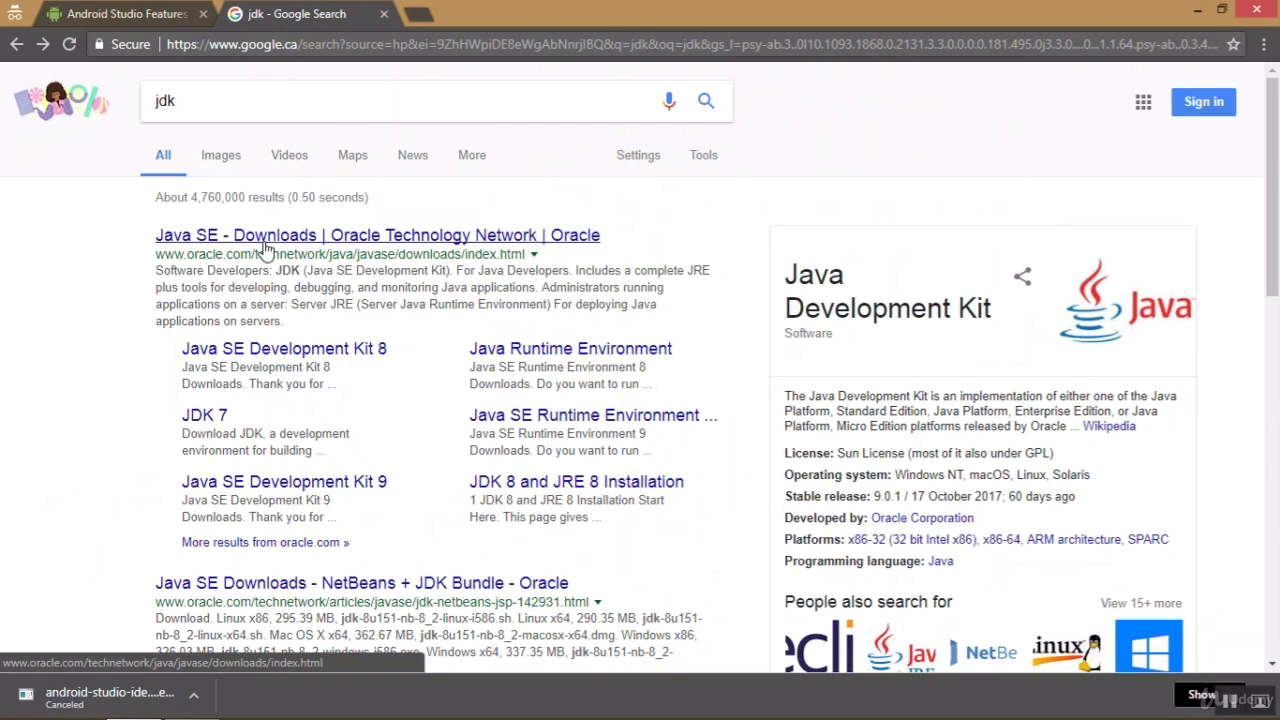
click(316, 243)
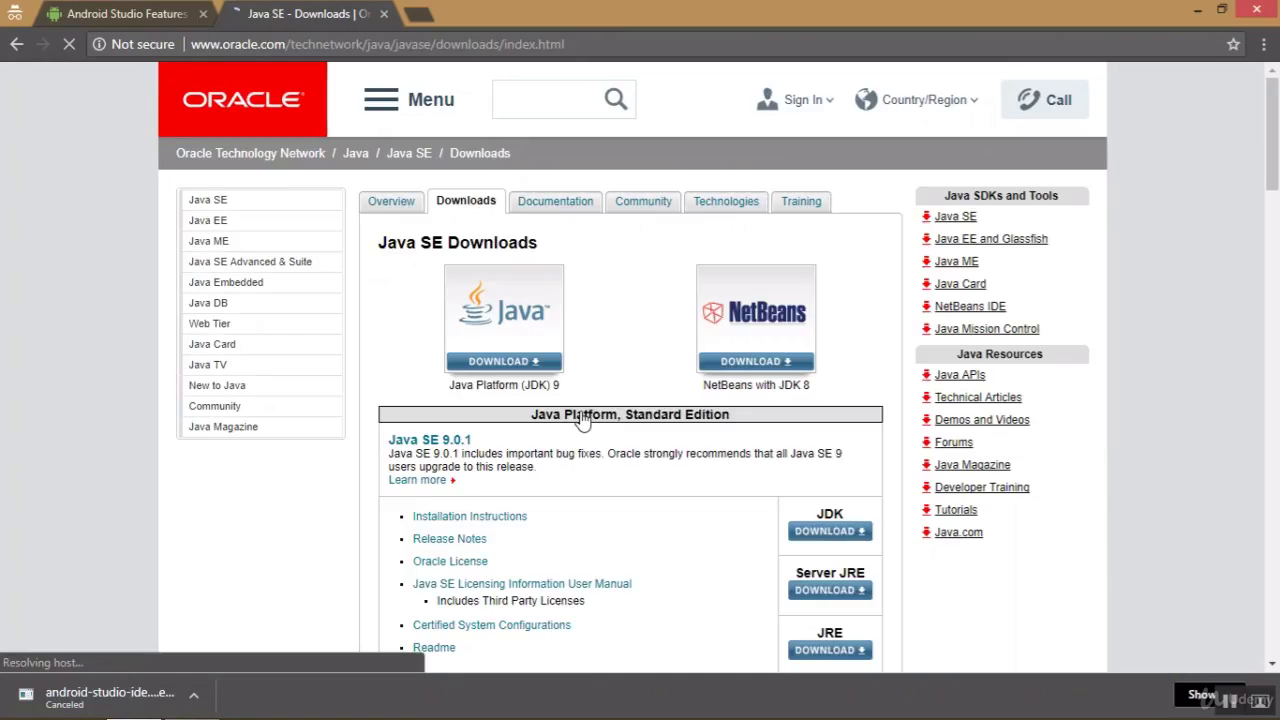
Look through the Java SE downloads and open the download page for Java Platform (JDK) 9
scroll(583, 420, down, 10)
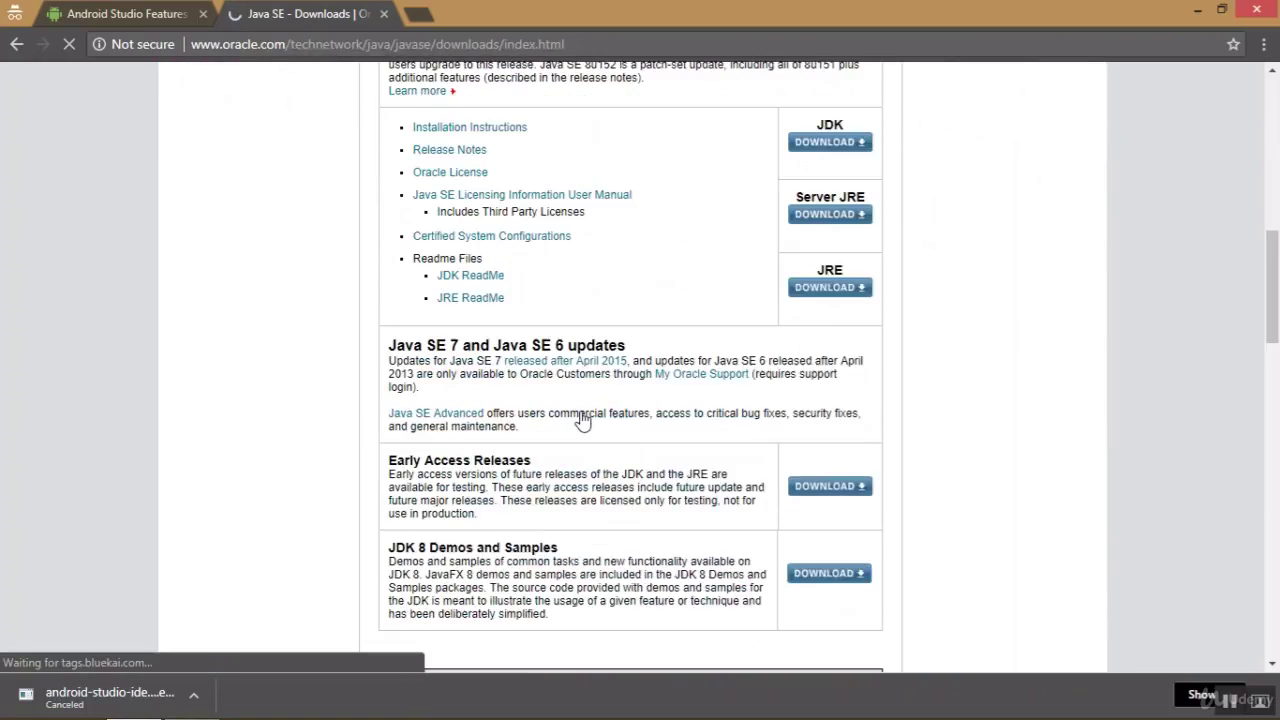
scroll(583, 420, down, 10)
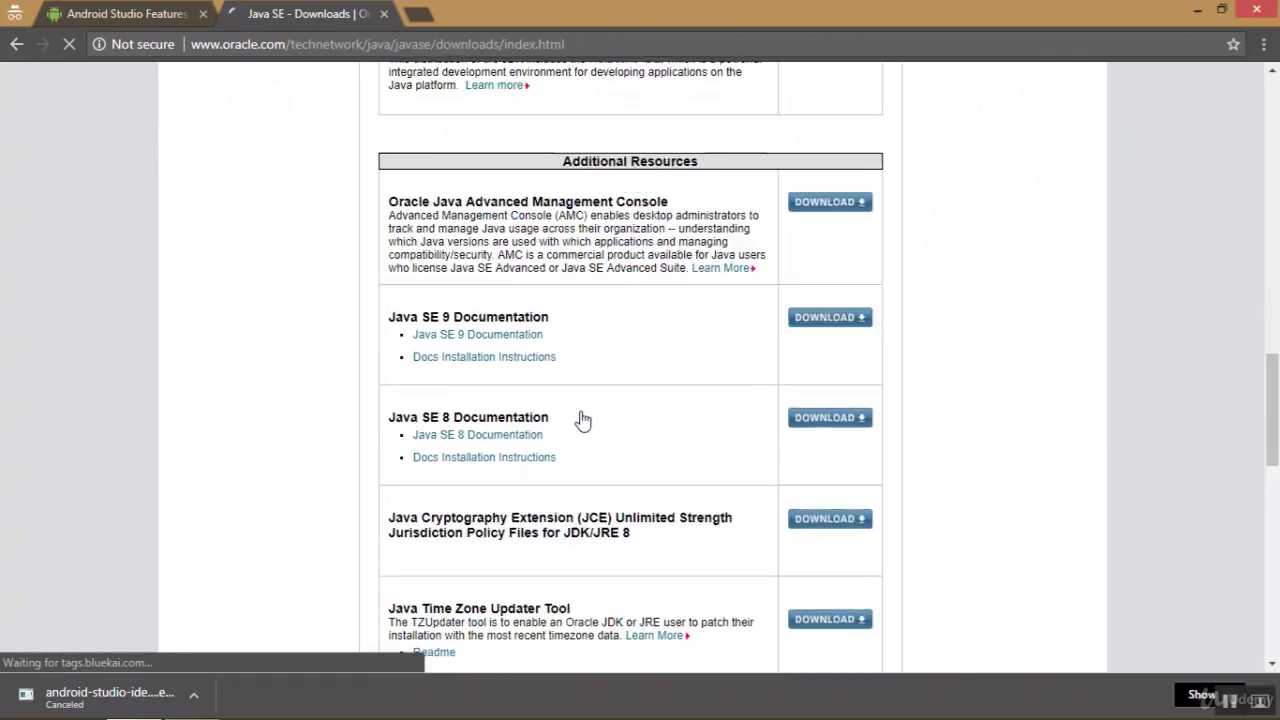
scroll(583, 420, down, 3)
scroll(583, 420, up, 20)
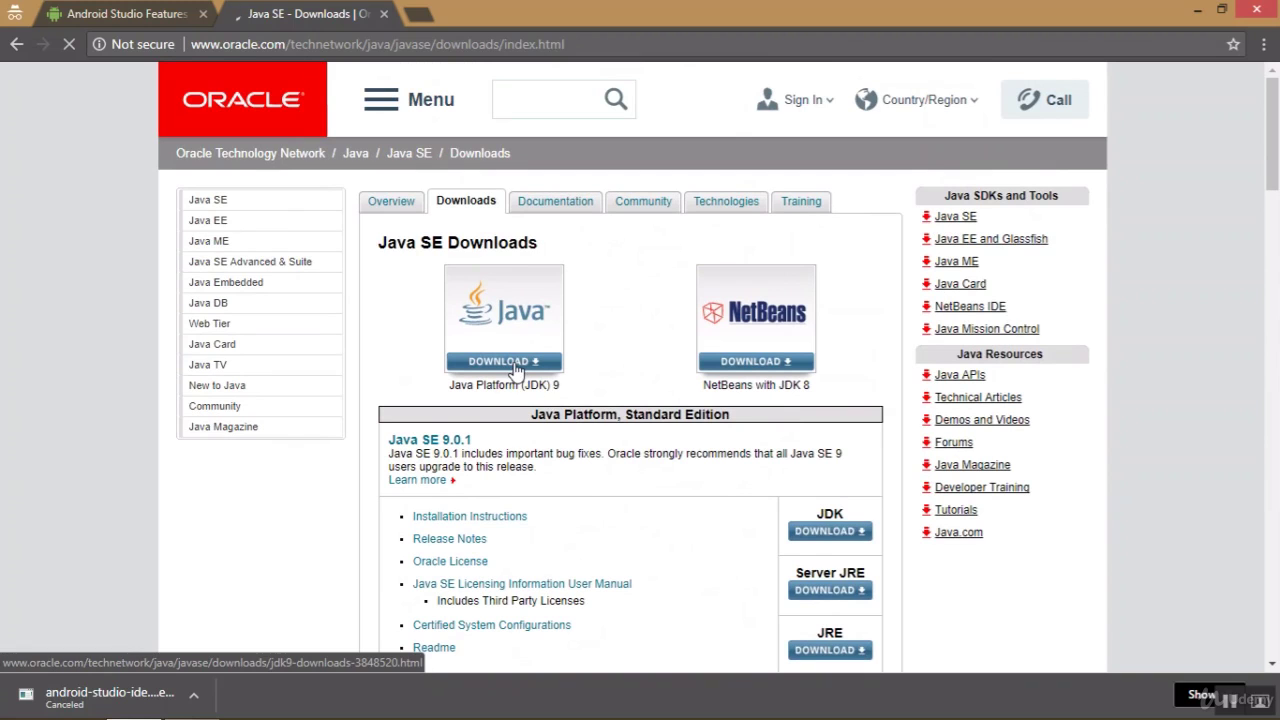
click(516, 366)
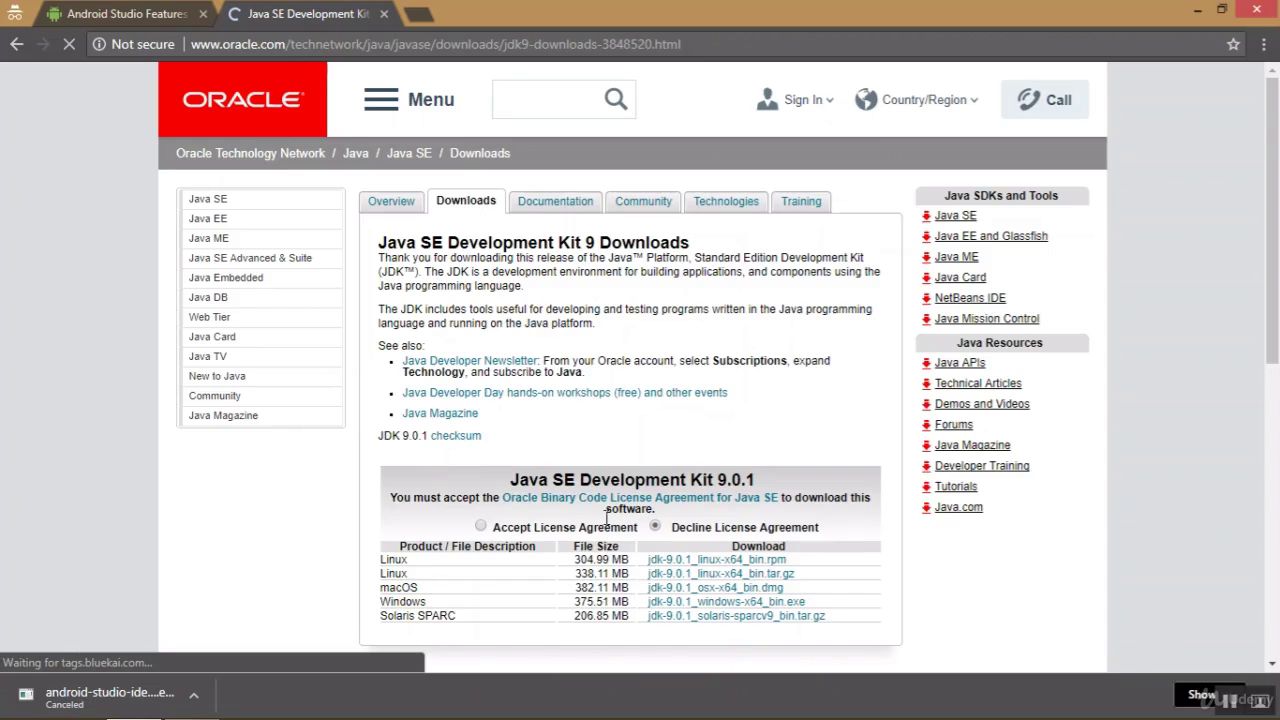
Accept the Java SE Development Kit 9.0.1 license agreement and download jdk-9.0.1_windows-x64_bin.exe
scroll(557, 594, down, 3)
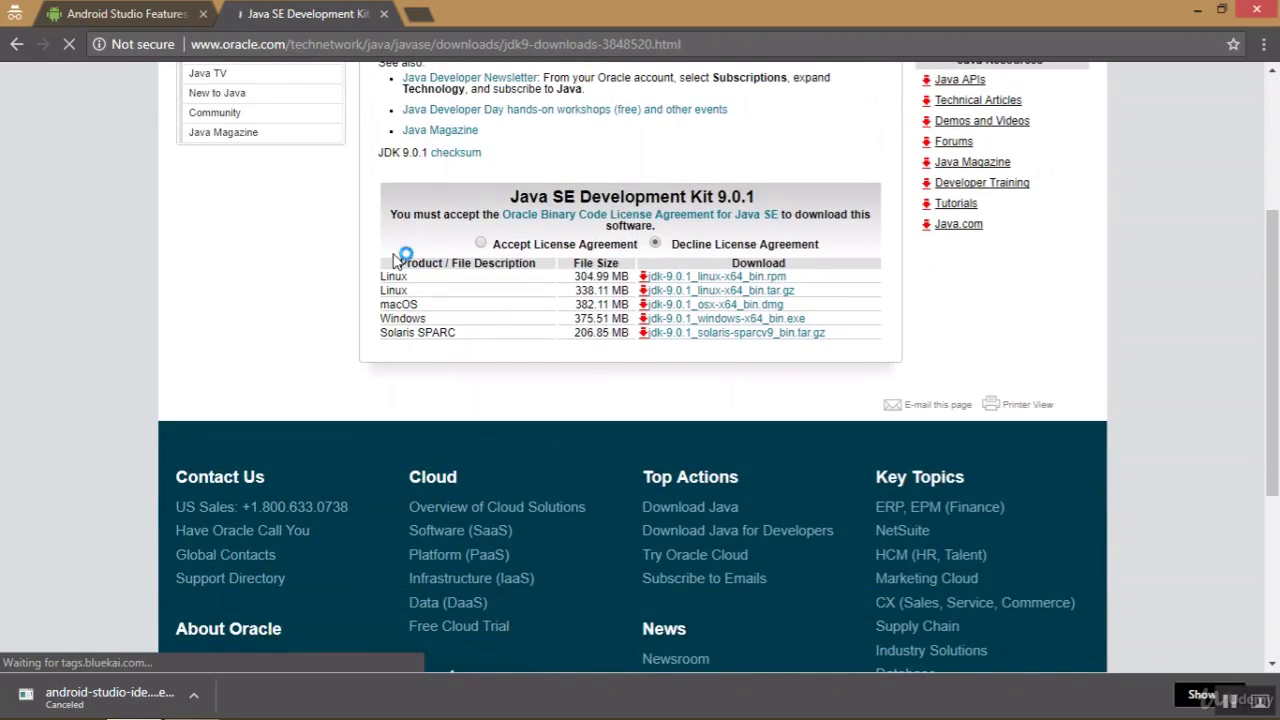
drag(389, 304, 508, 308)
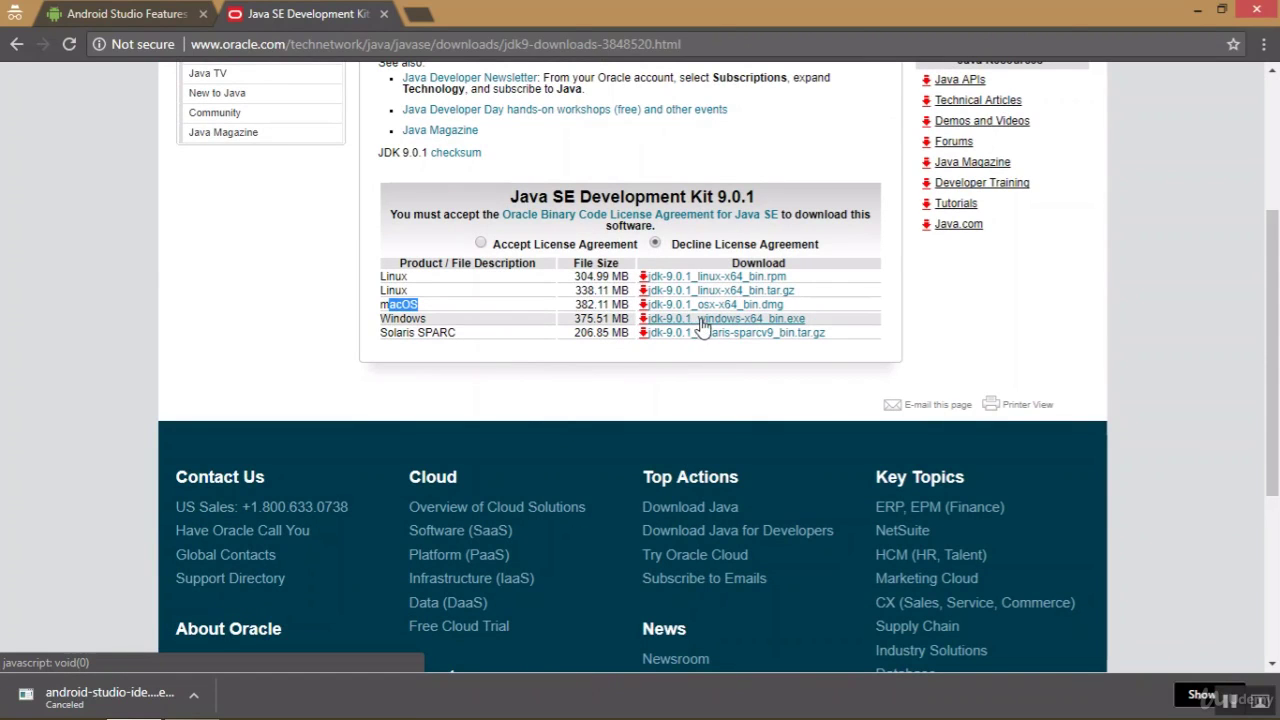
double_click(404, 318)
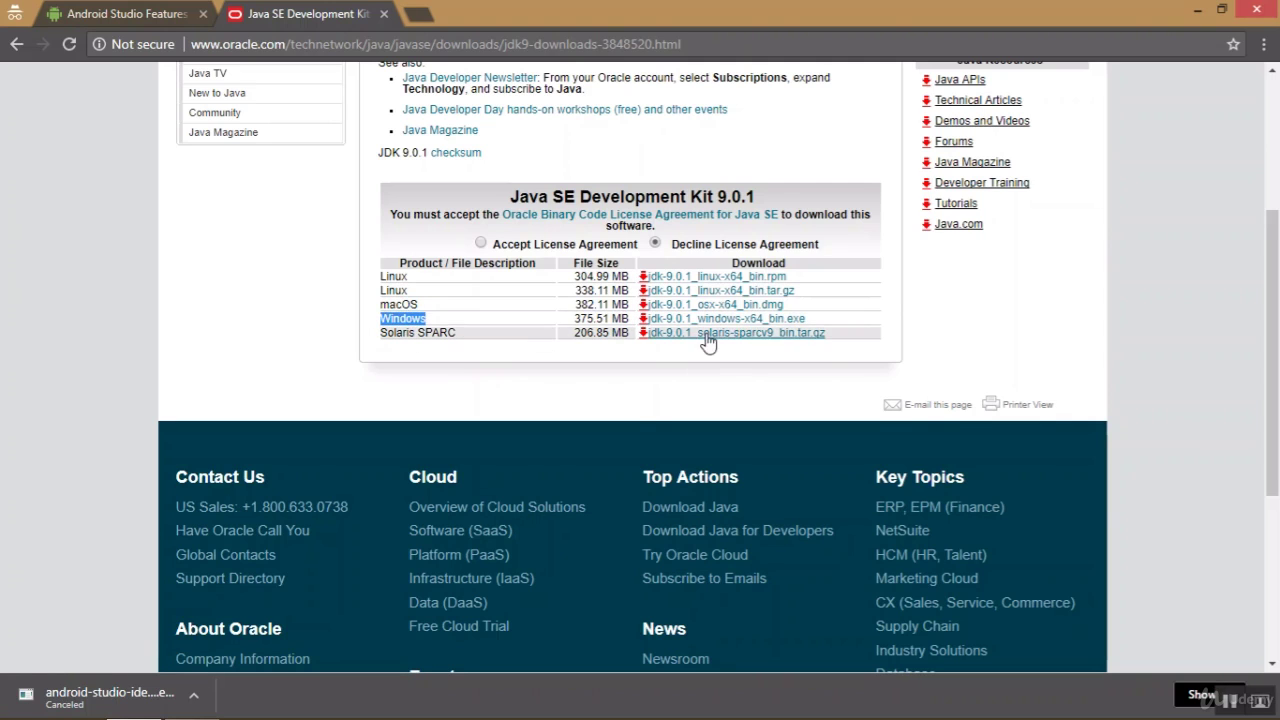
click(482, 243)
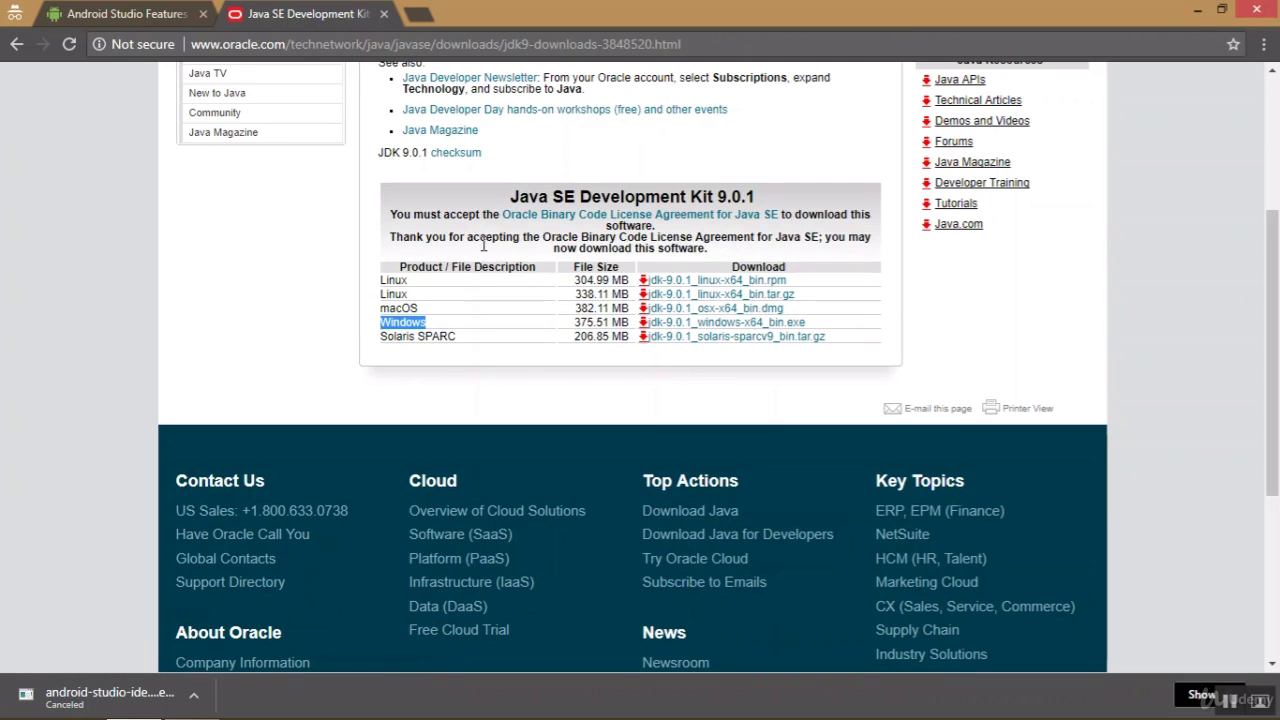
click(737, 323)
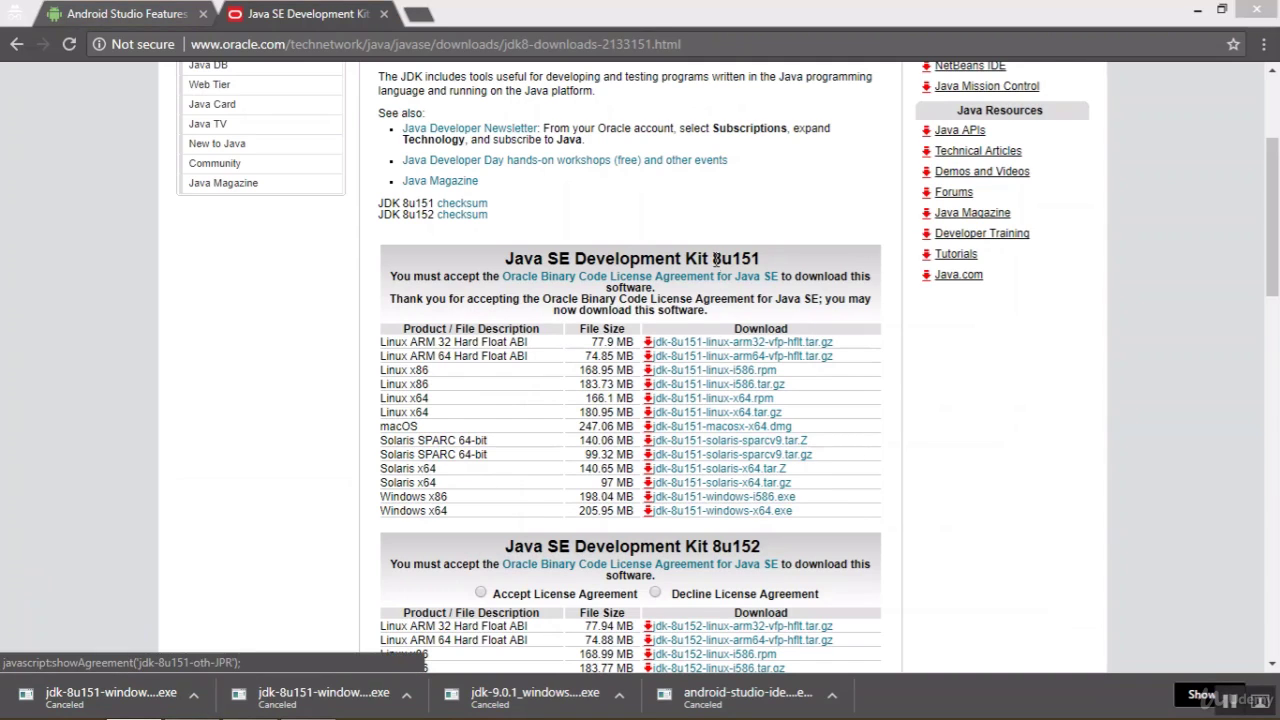
Highlight the 8u151 version number and the Windows x64 entry in the JDK 8 download list
drag(712, 257, 763, 256)
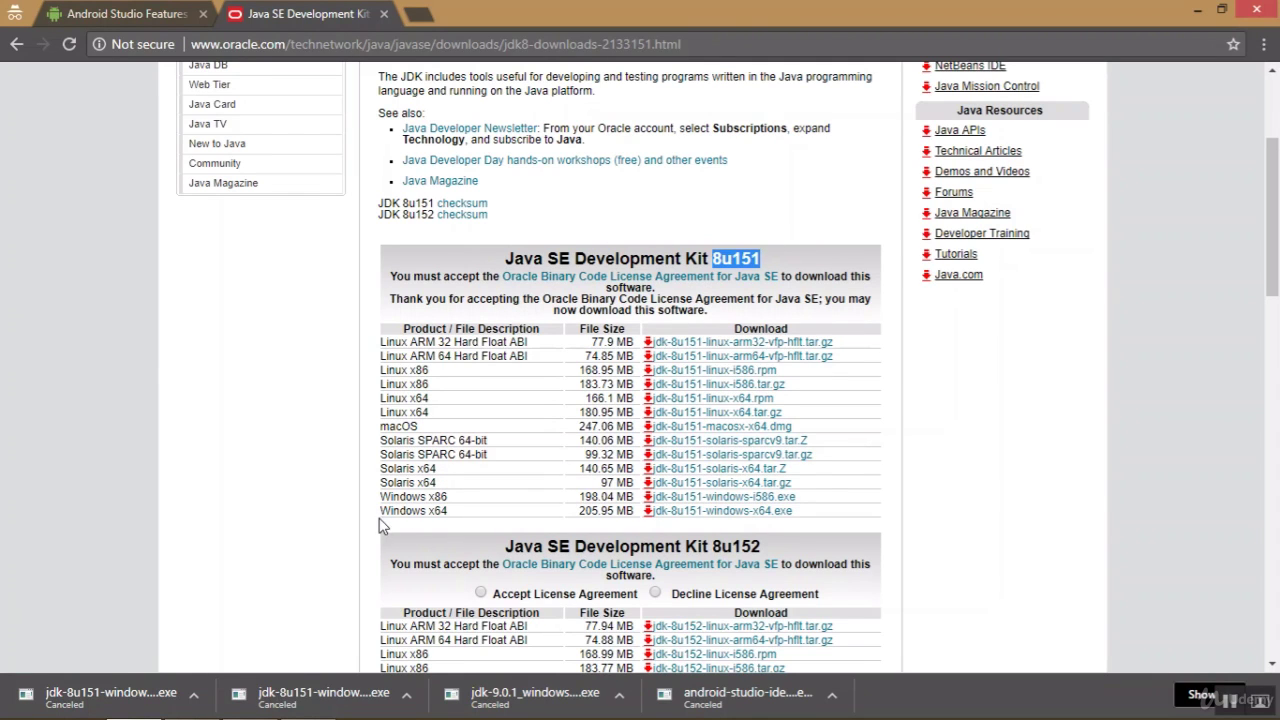
drag(380, 511, 446, 511)
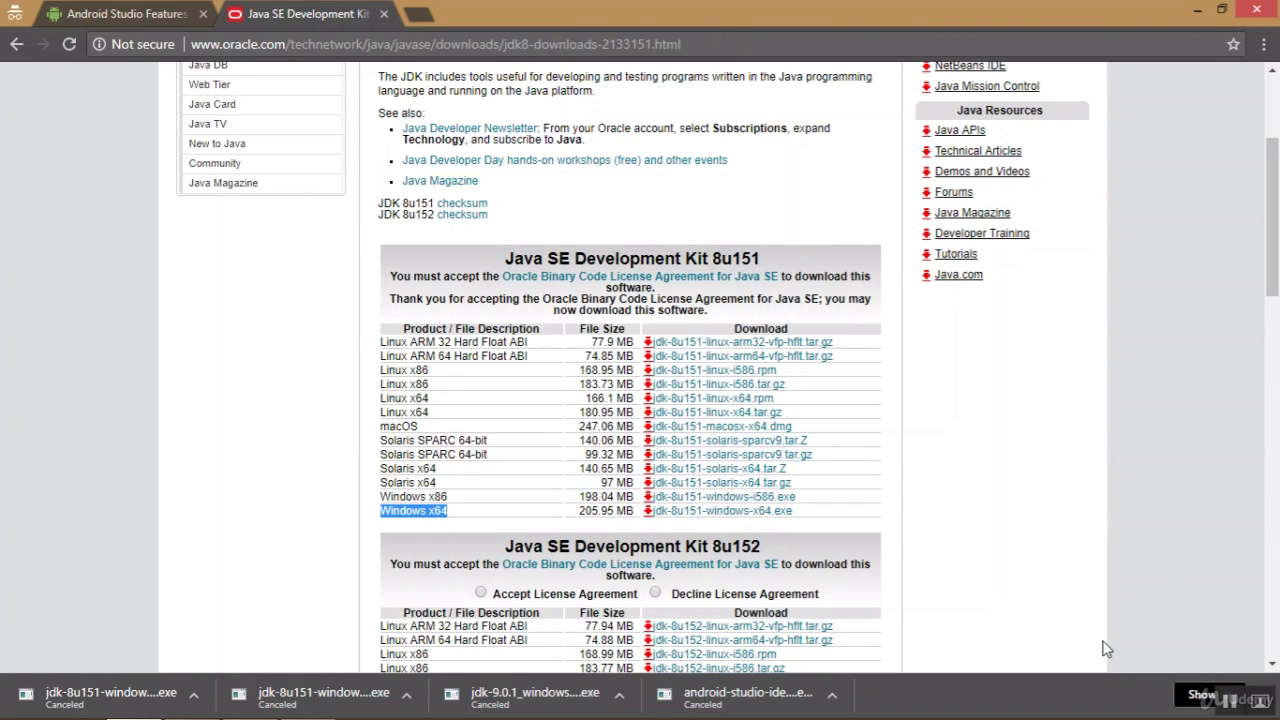
Install Java SE Development Kit 8 Update 60 (64-bit) with the default features and destination folders, then close the installer
click(1221, 9)
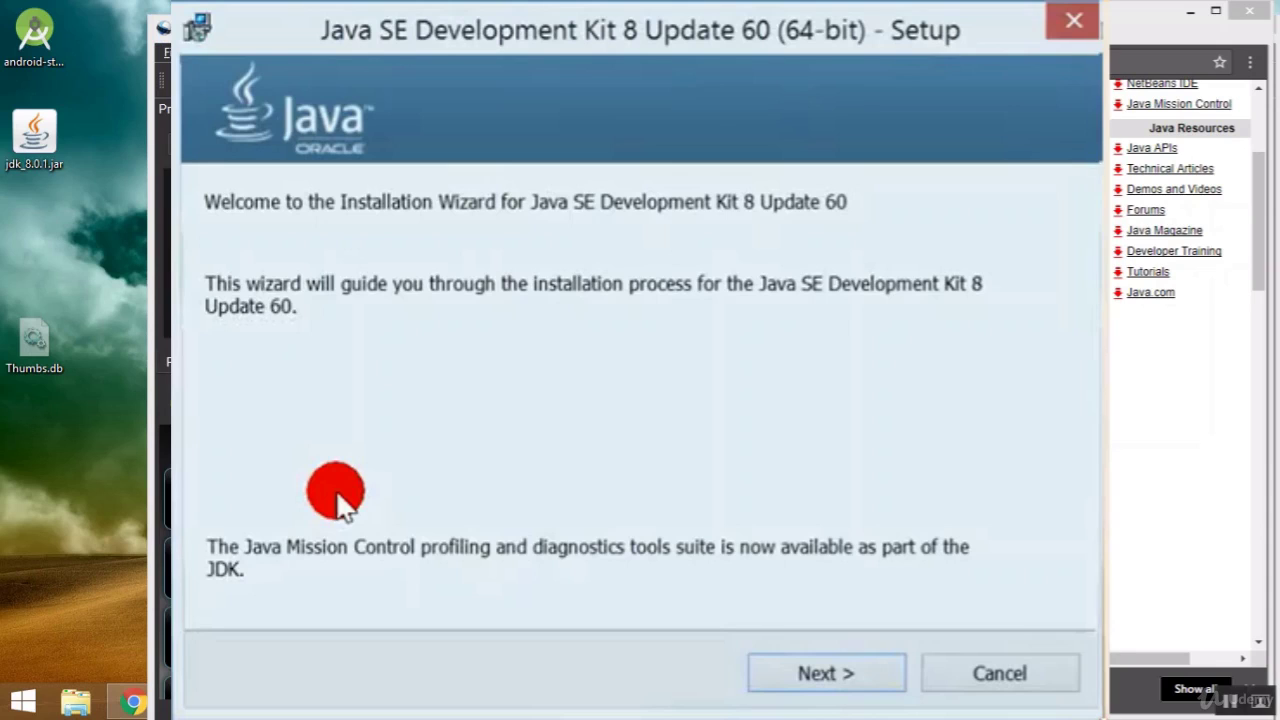
click(826, 677)
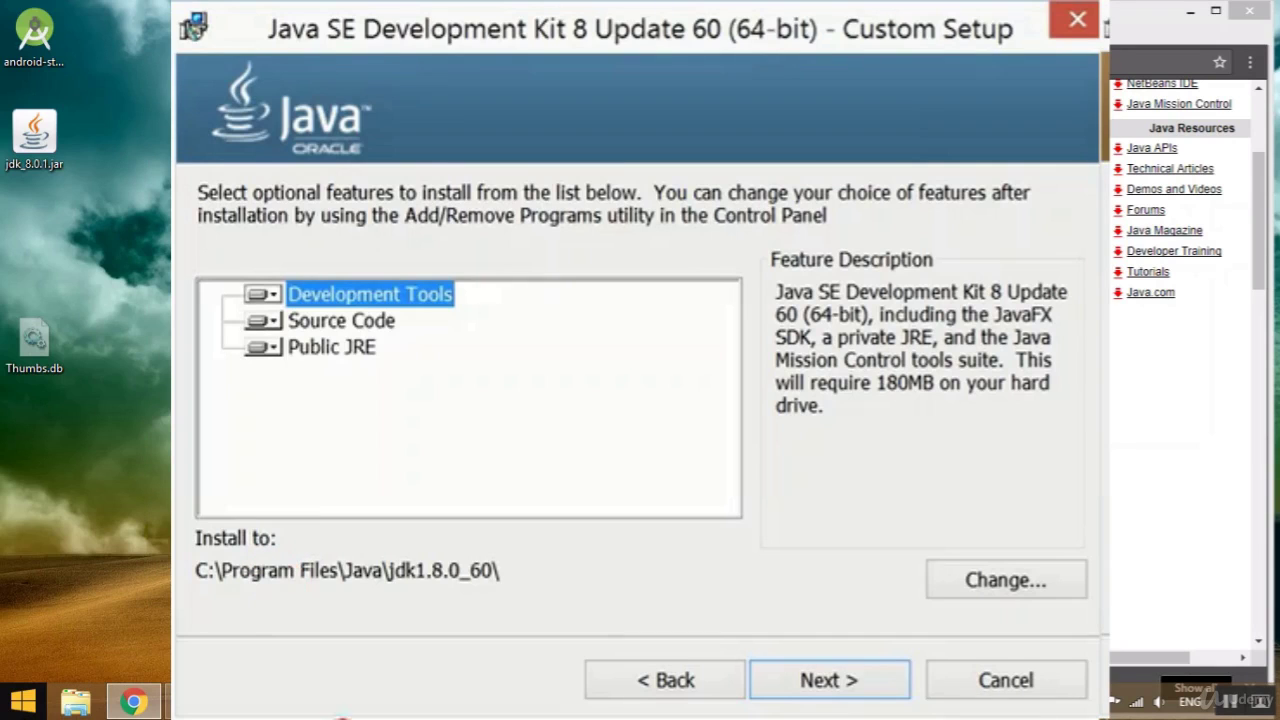
click(829, 678)
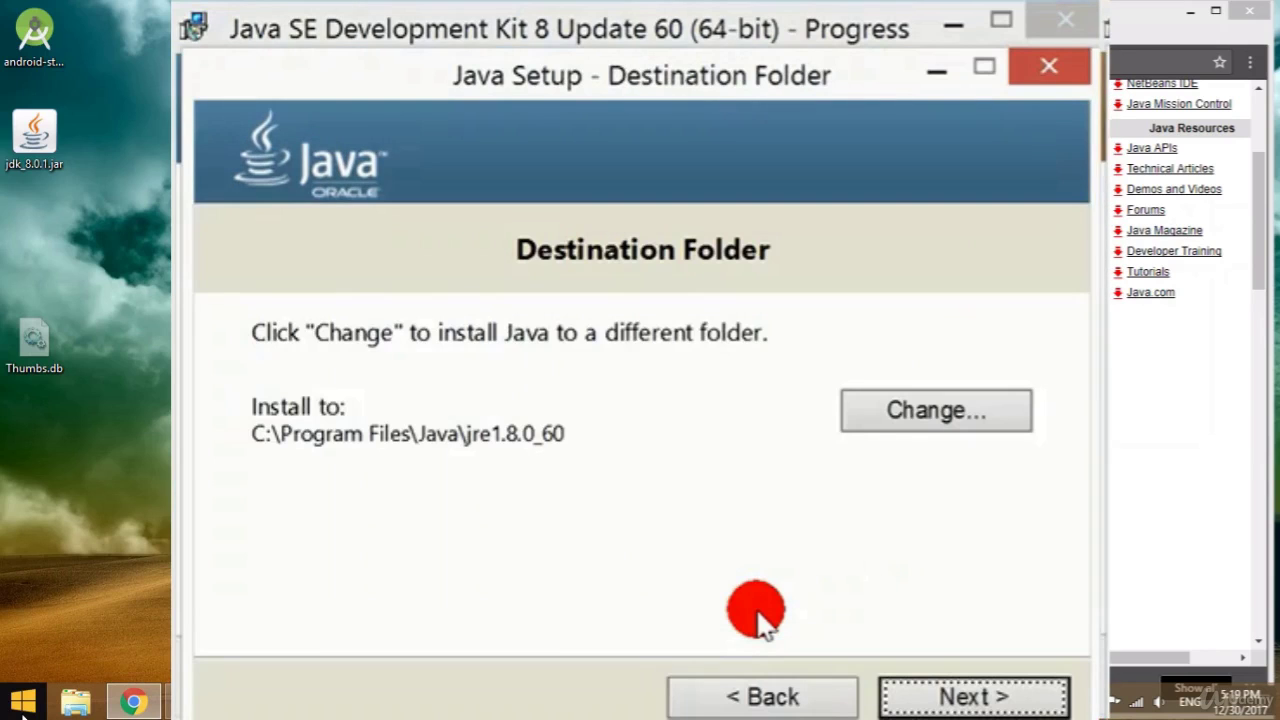
click(972, 698)
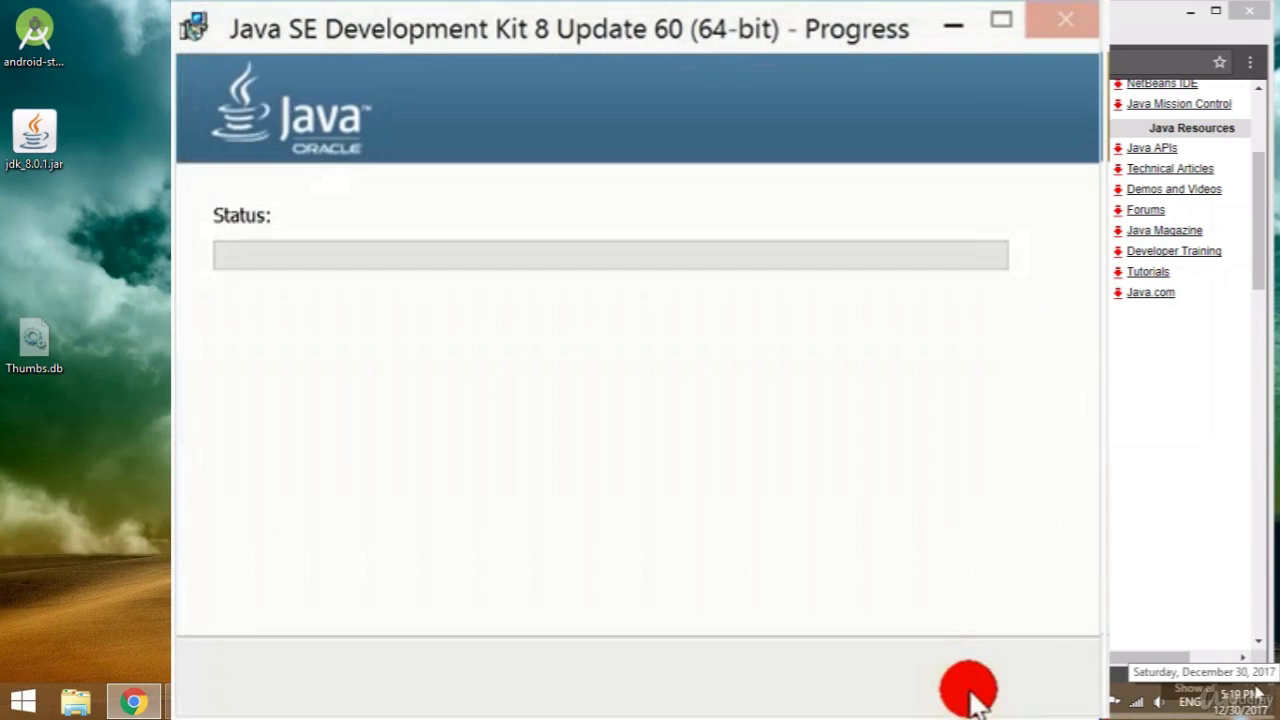
mouse_move(1258, 692)
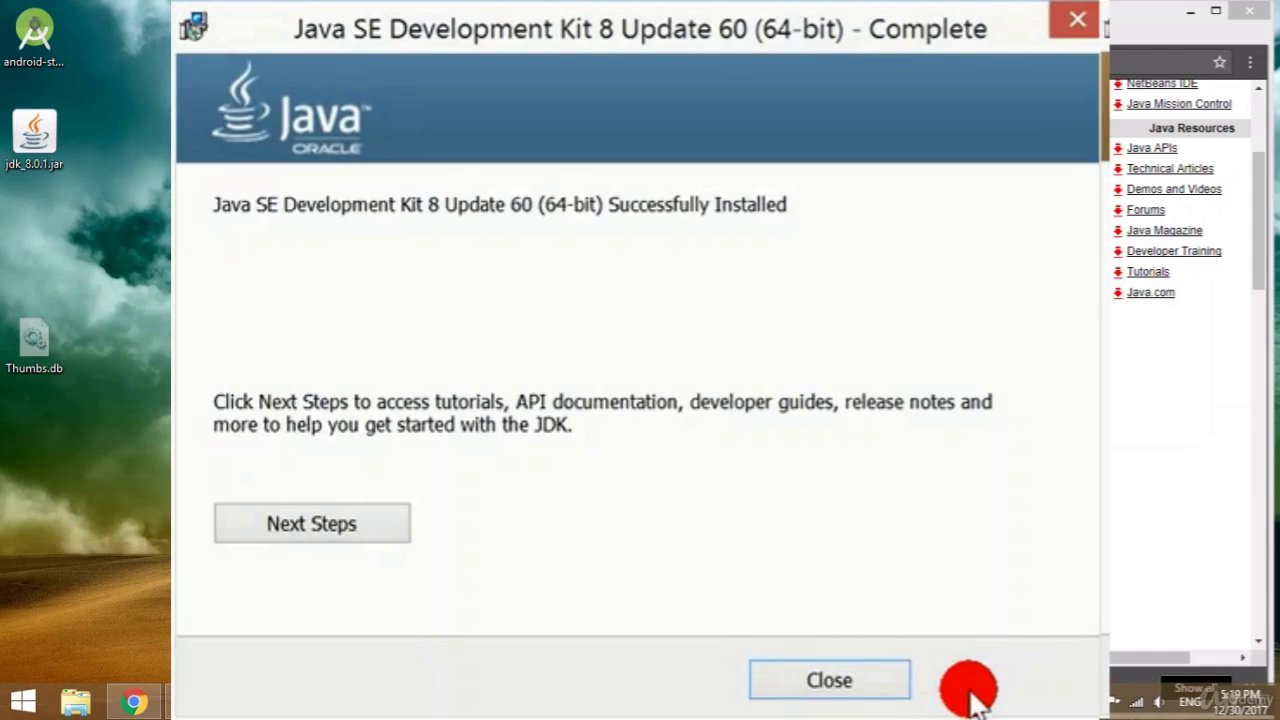
click(857, 680)
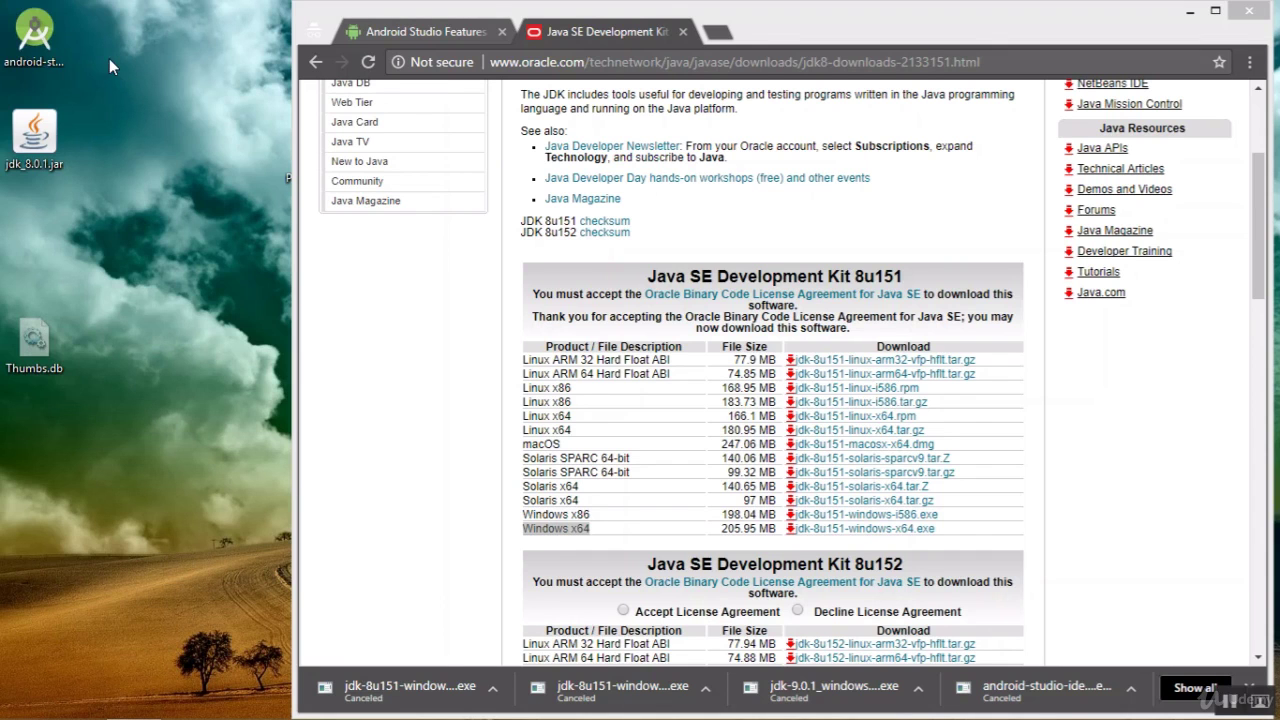
Launch the Android Studio installer from the desktop and reposition its setup window
click(55, 46)
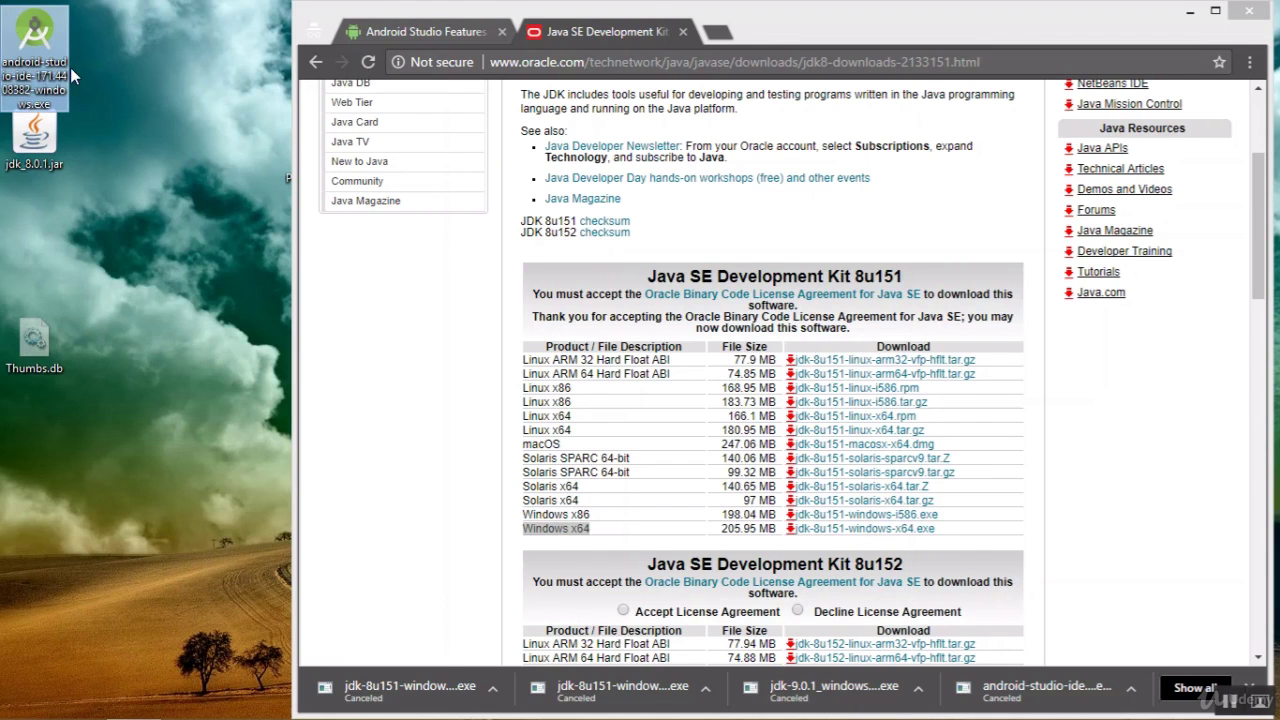
double_click(27, 35)
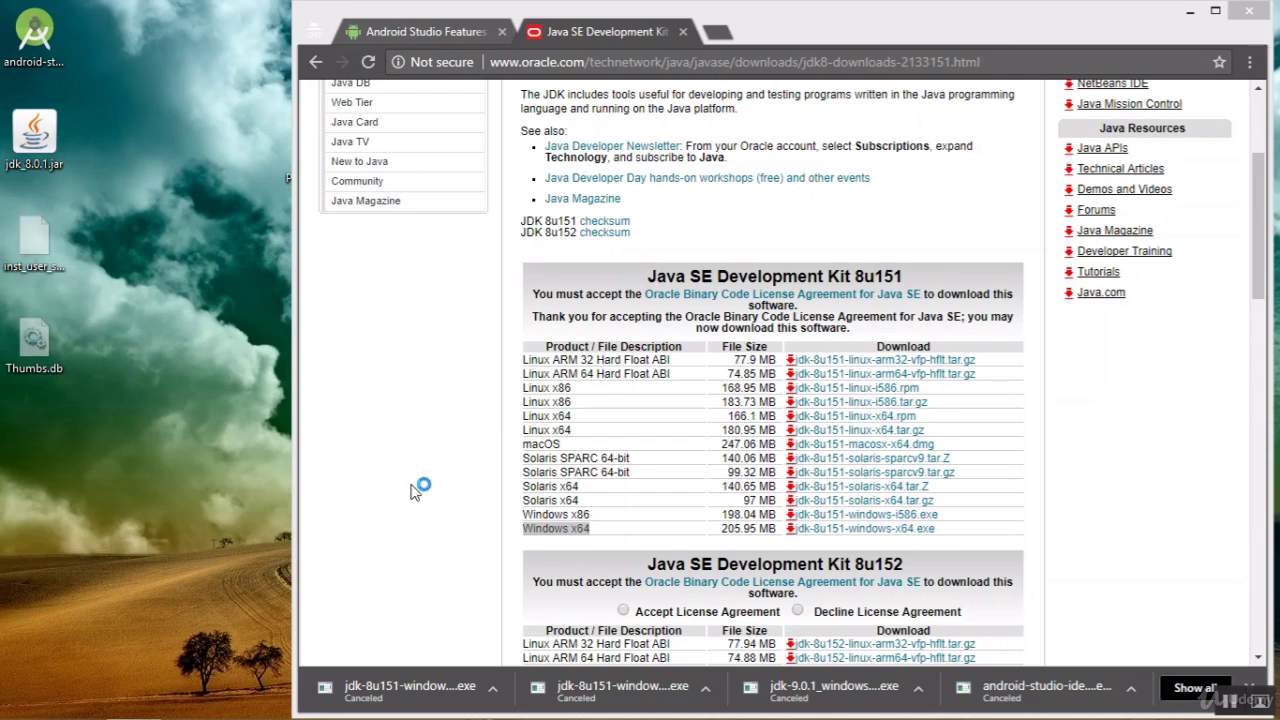
drag(659, 189, 648, 156)
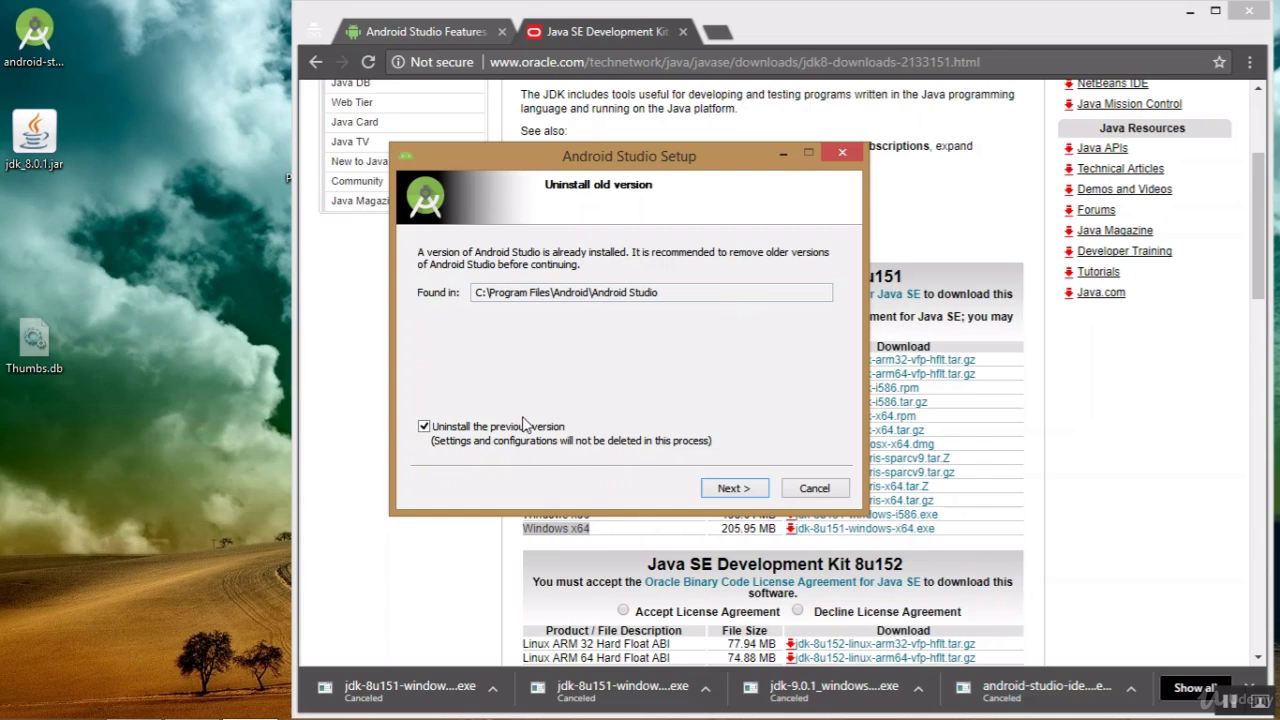
Opt out of uninstalling the previous Android Studio version and proceed to the component selection
click(424, 427)
click(737, 488)
click(737, 489)
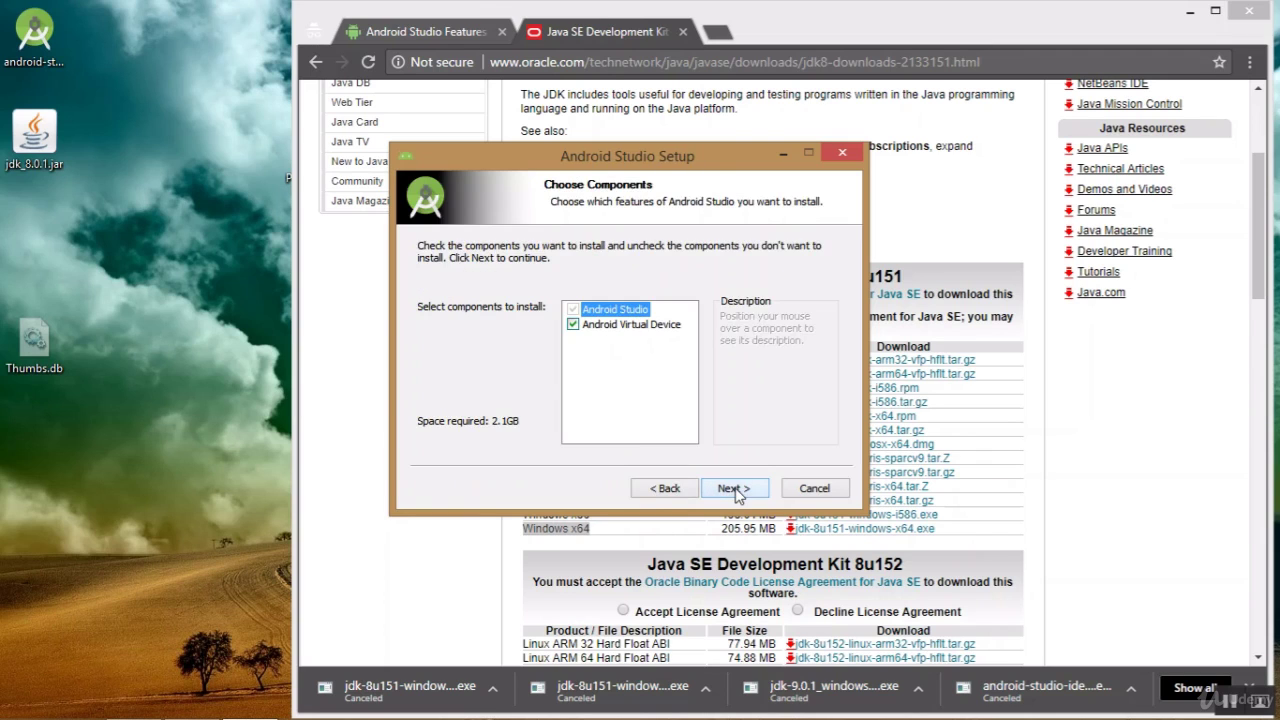
Exclude the Android Virtual Device component from the installation and continue to the install location settings
mouse_move(605, 335)
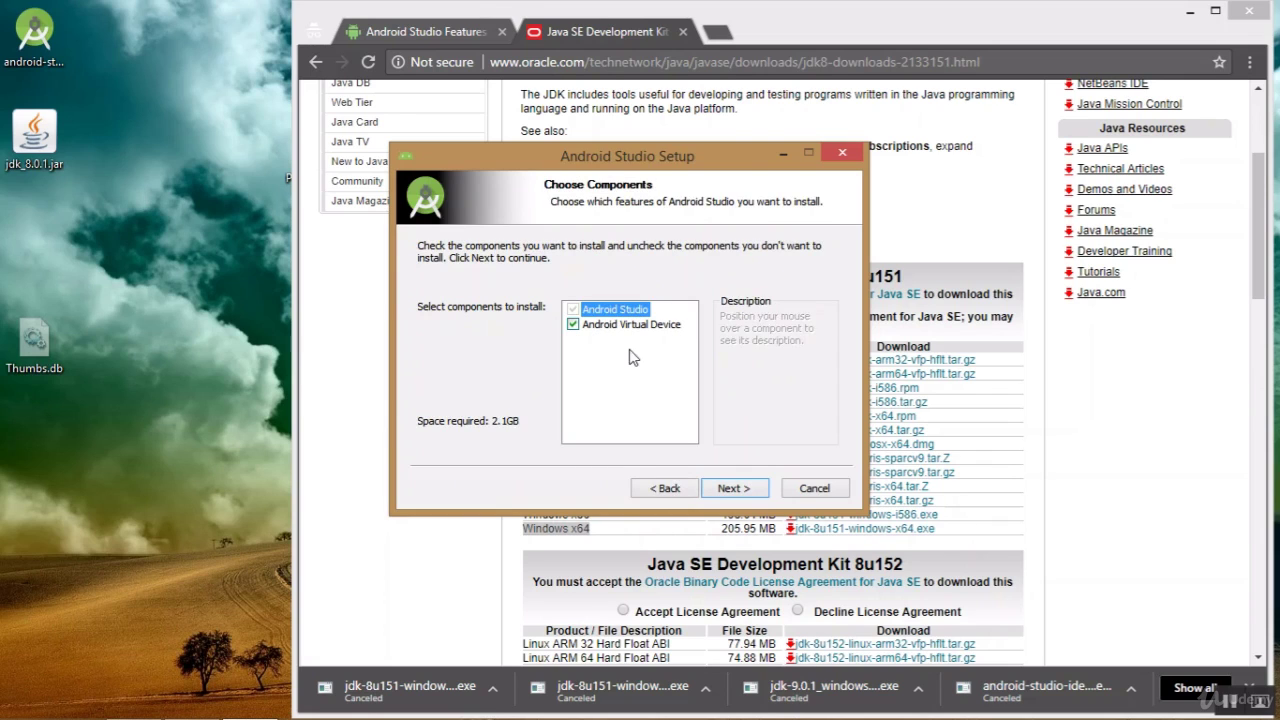
click(573, 325)
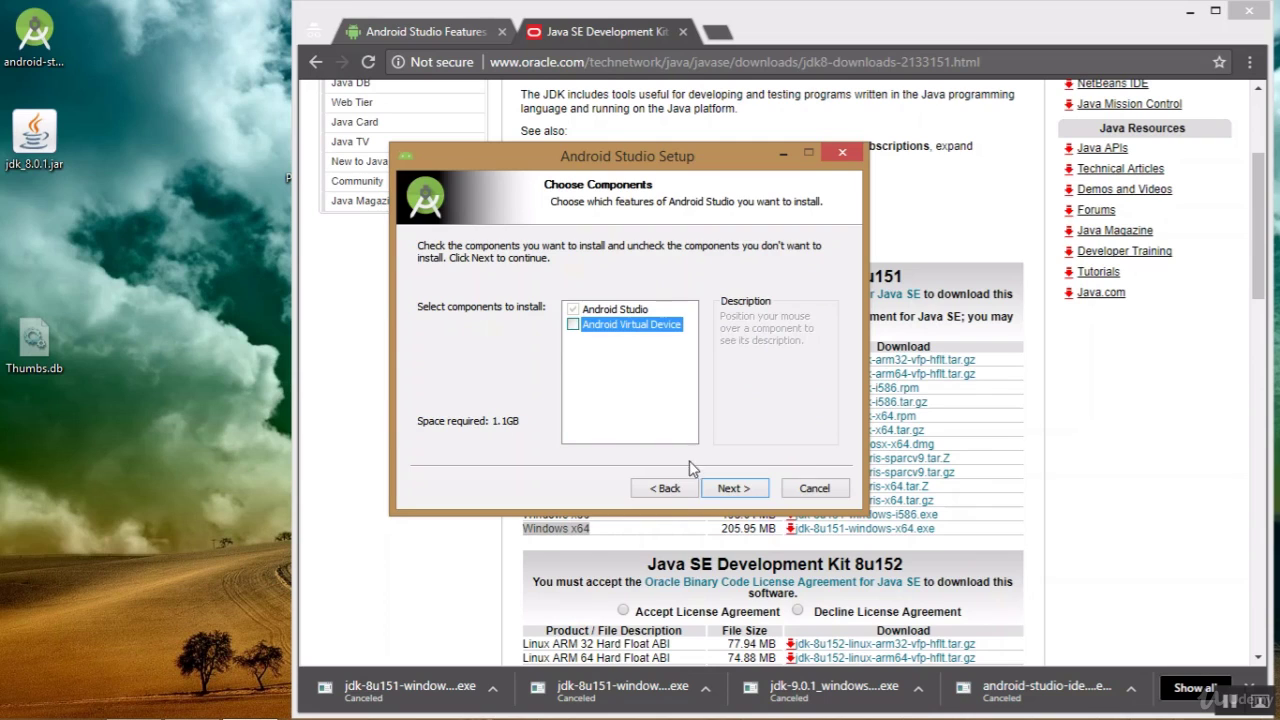
click(754, 494)
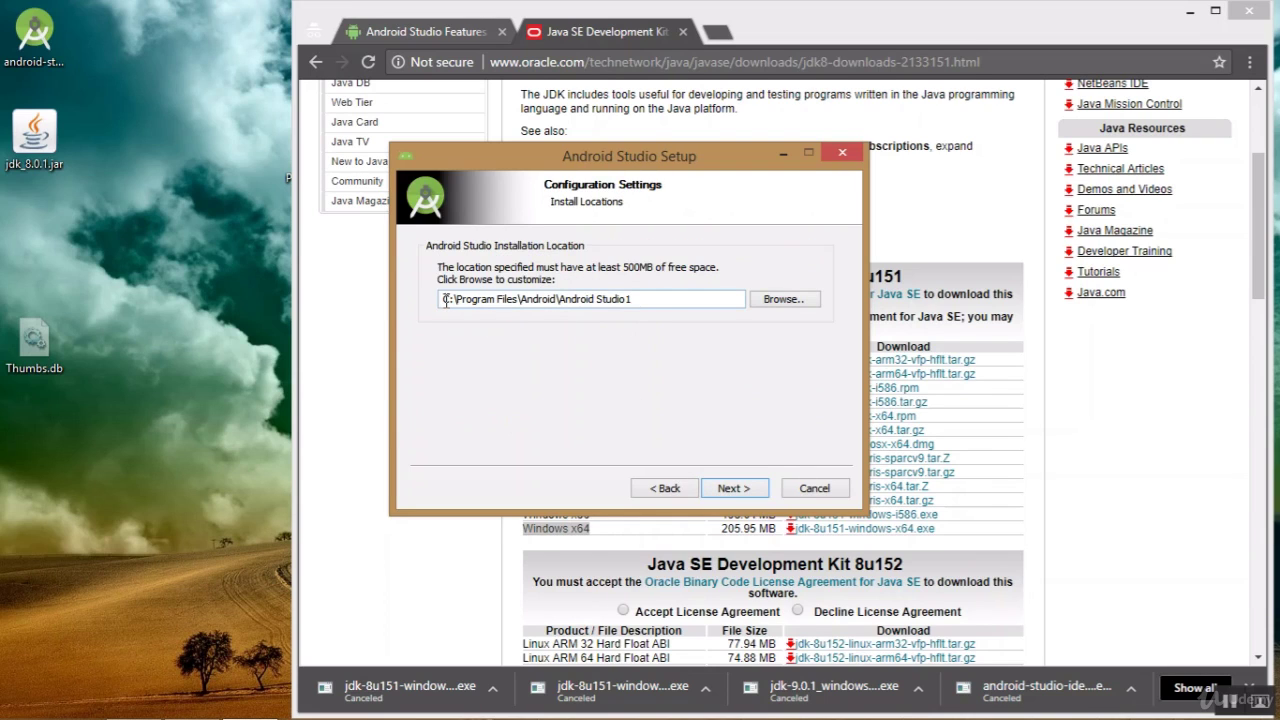
Accept C:\Program Files\Android\Android Studio1 as the installation location and continue to the Start Menu folder selection
drag(445, 298, 603, 300)
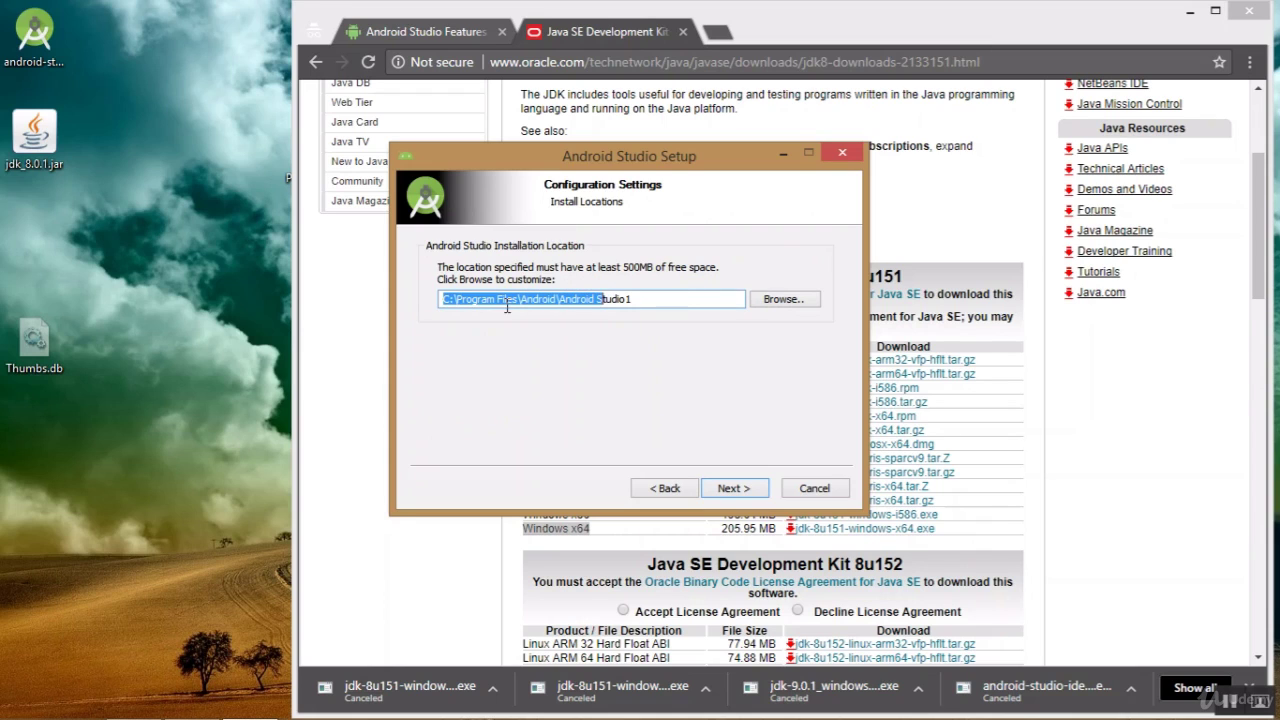
click(443, 302)
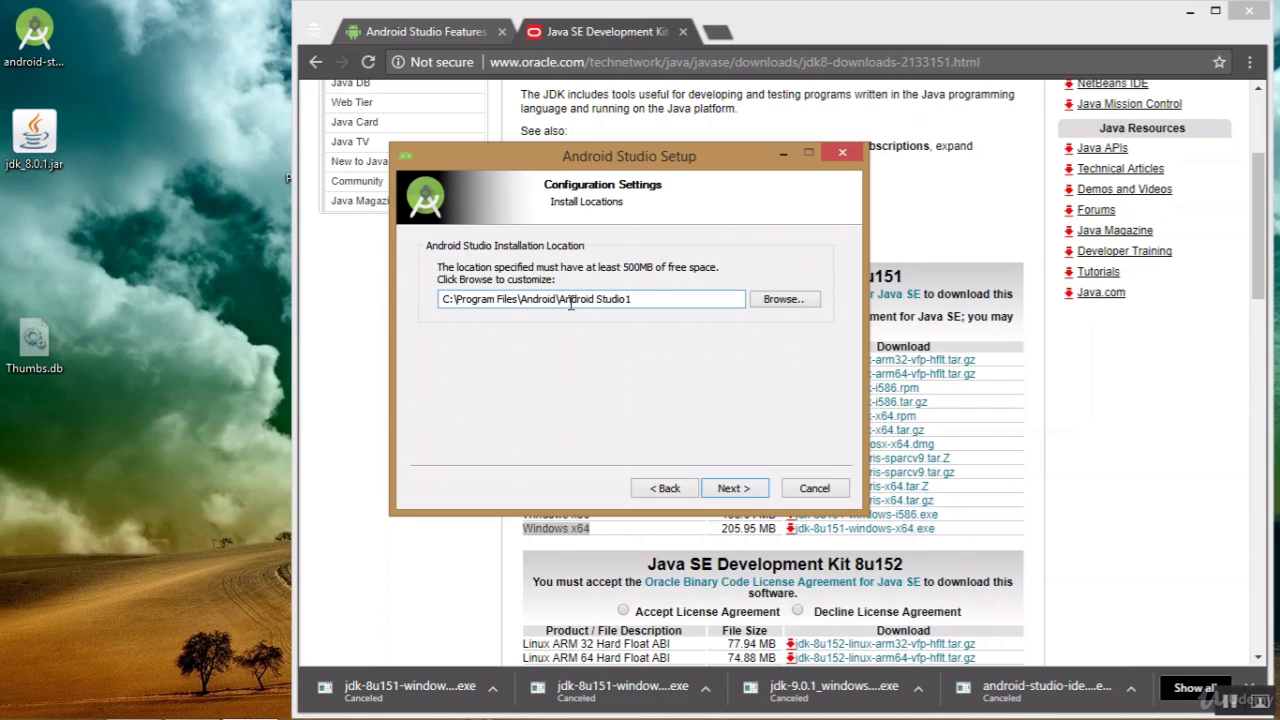
drag(560, 300, 652, 302)
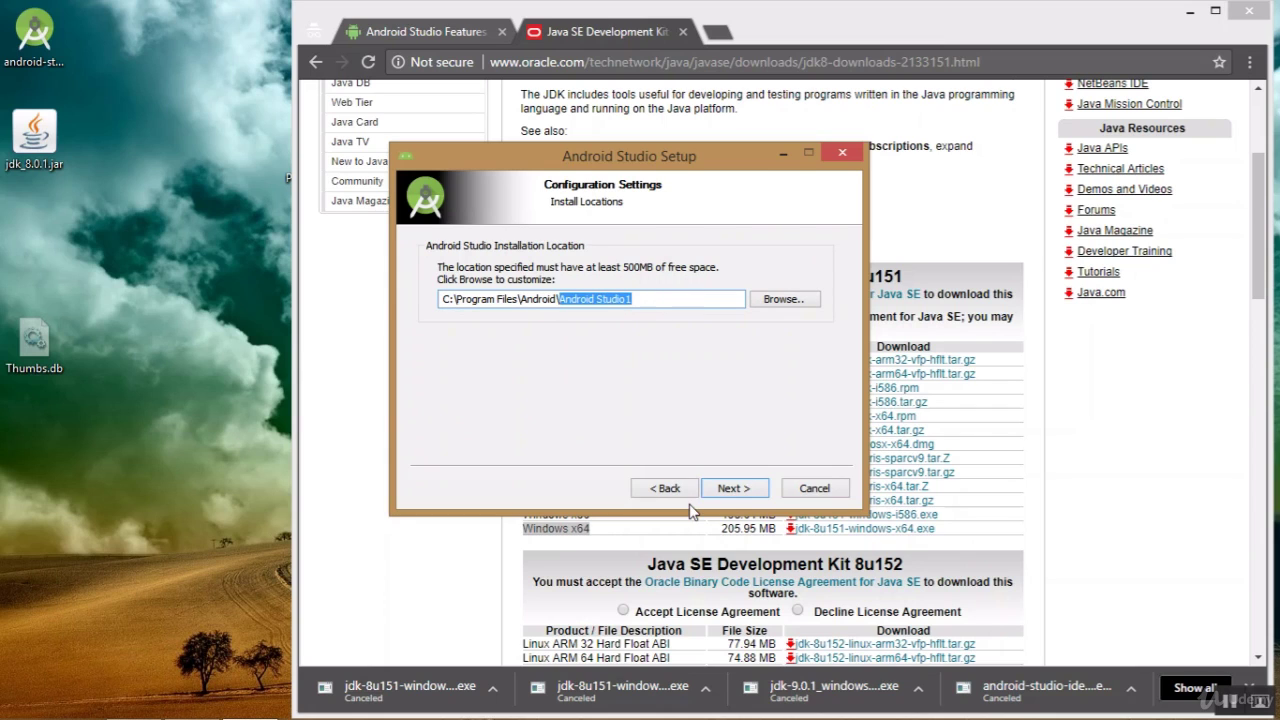
click(730, 488)
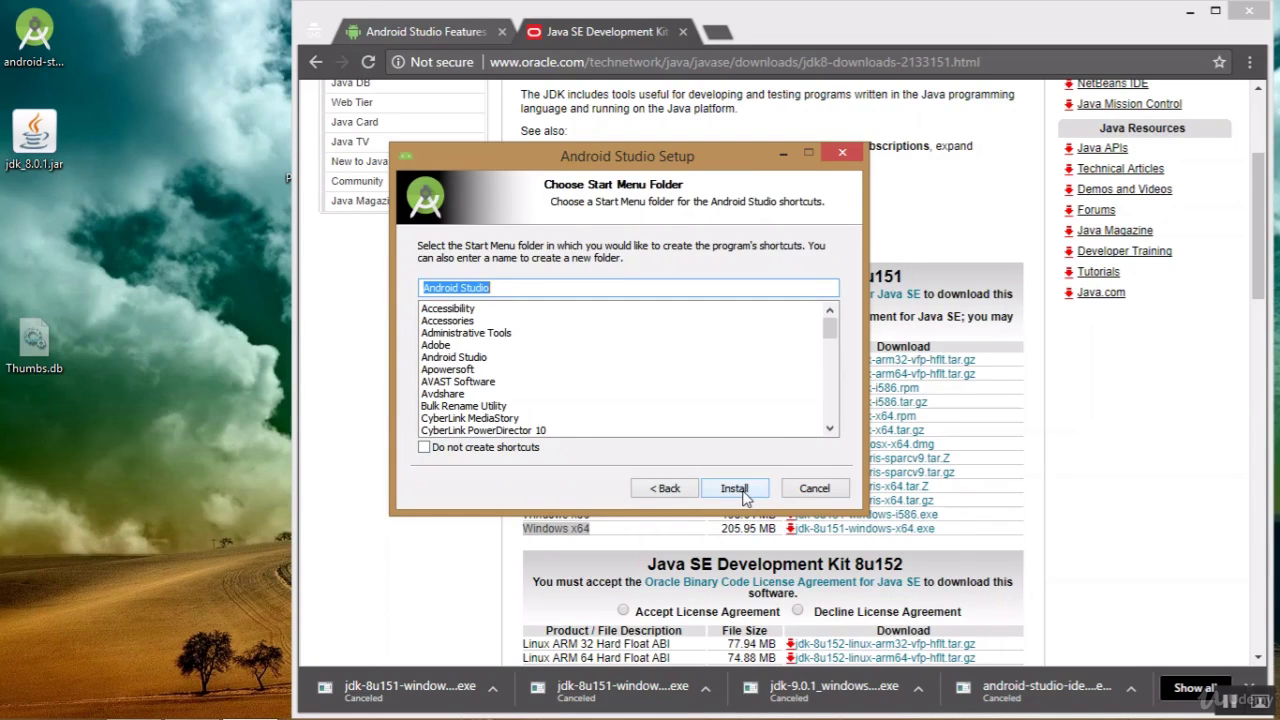
Install Android Studio using the Android Studio Start Menu folder, with the installation details shown, and proceed past the completed installation
click(740, 494)
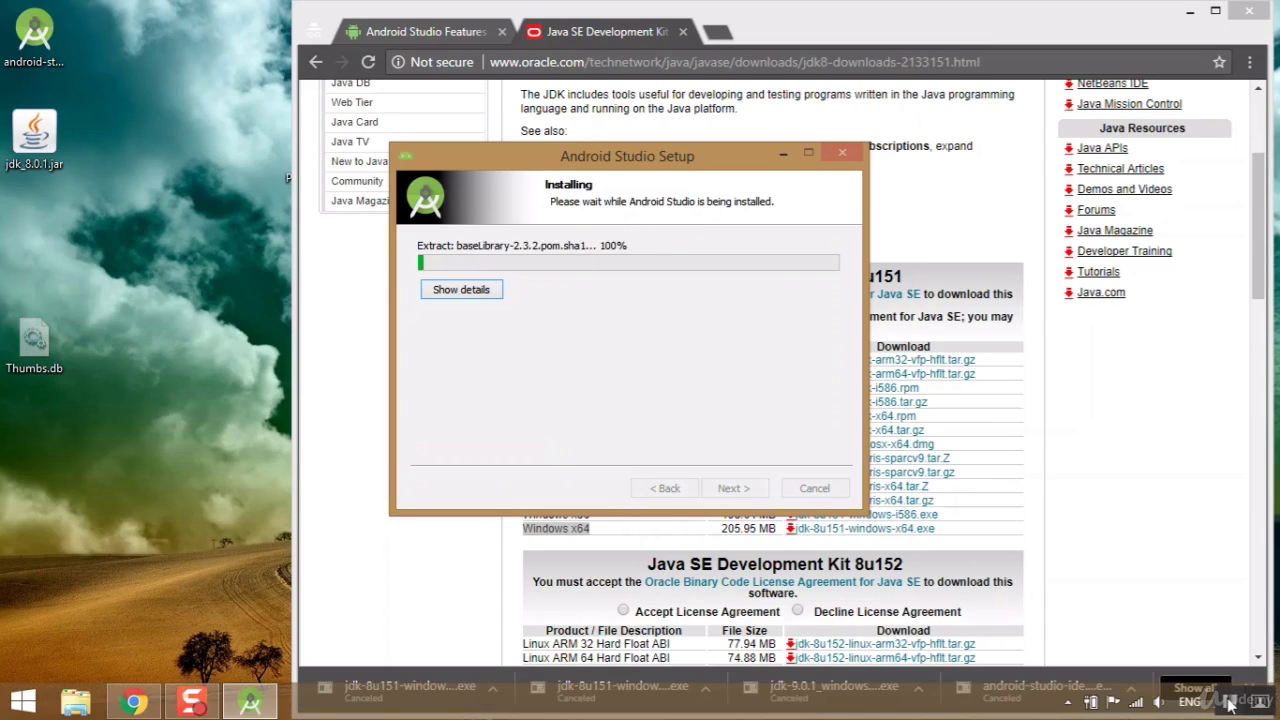
click(461, 289)
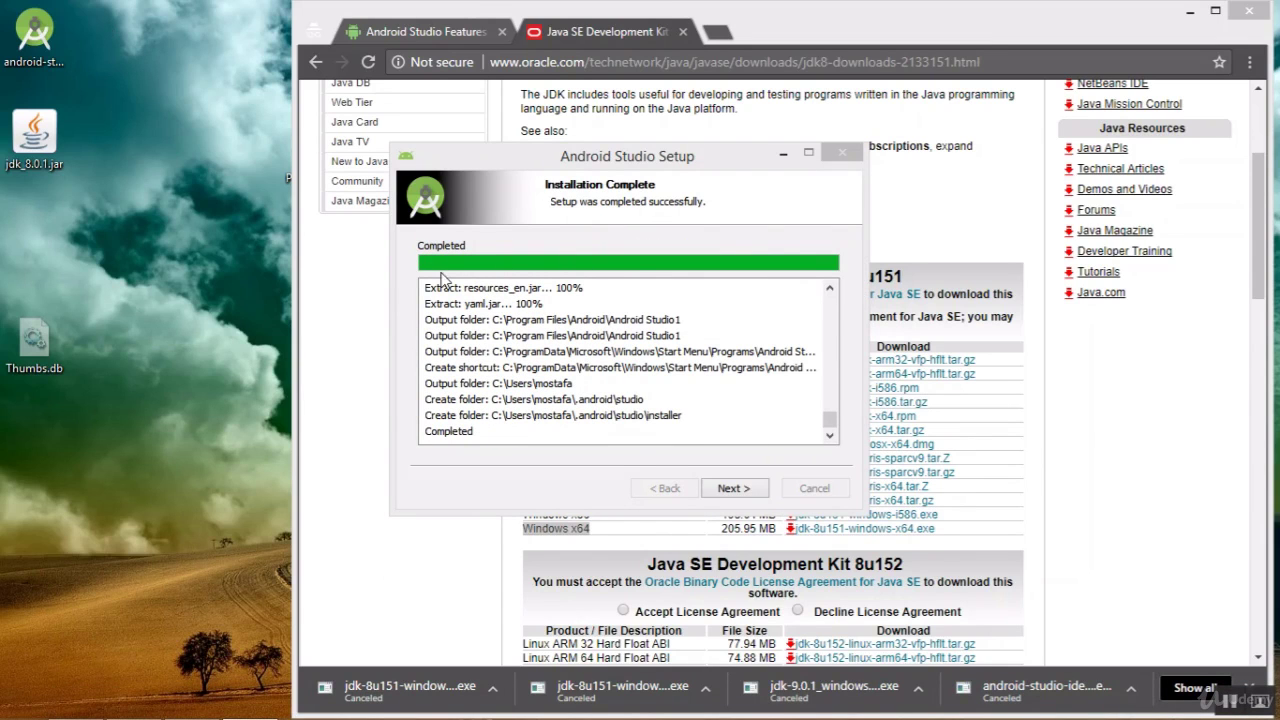
click(726, 488)
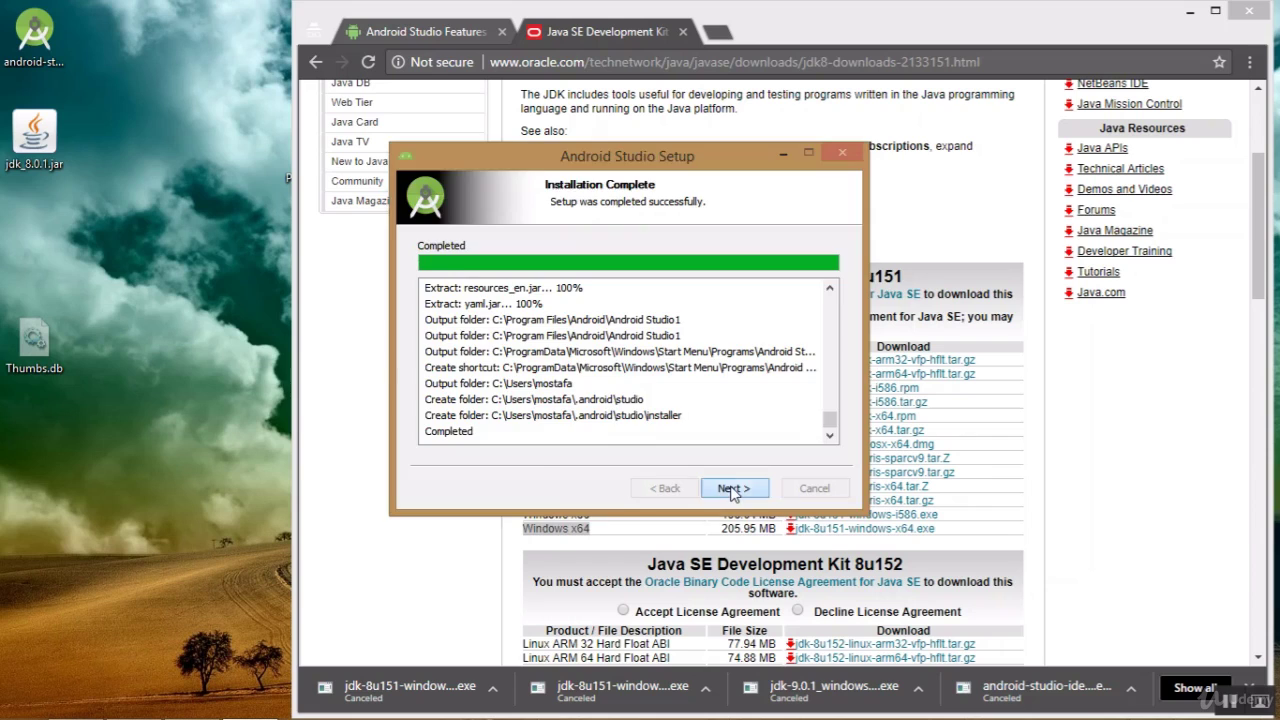